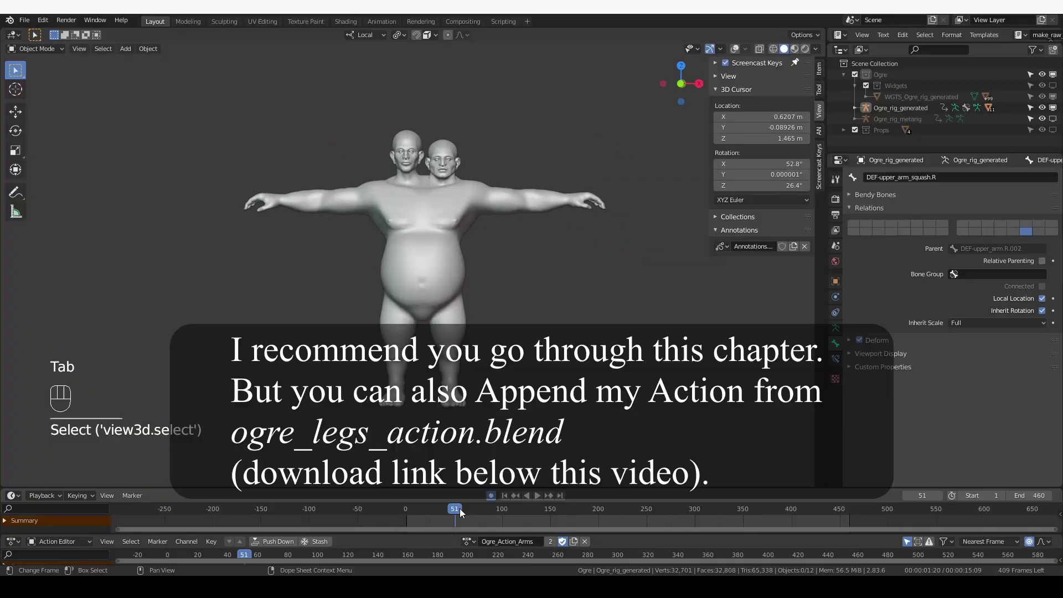
drag(460, 508, 380, 512)
middle_drag(435, 336, 431, 343)
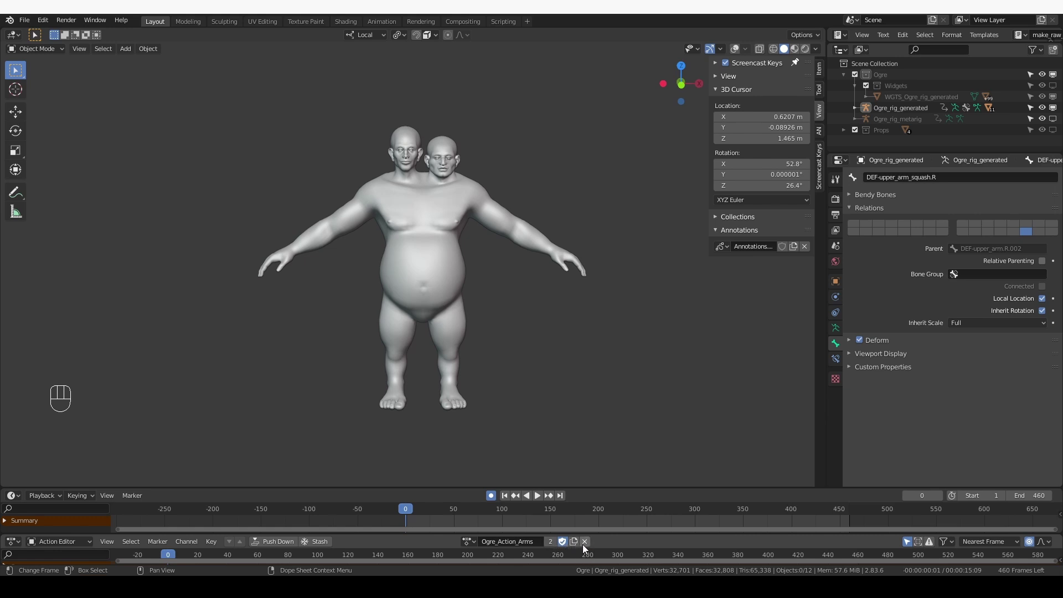
Step: Unlink the arms action from the rig and create a new action named Ogre_Action_Legs
click(585, 543)
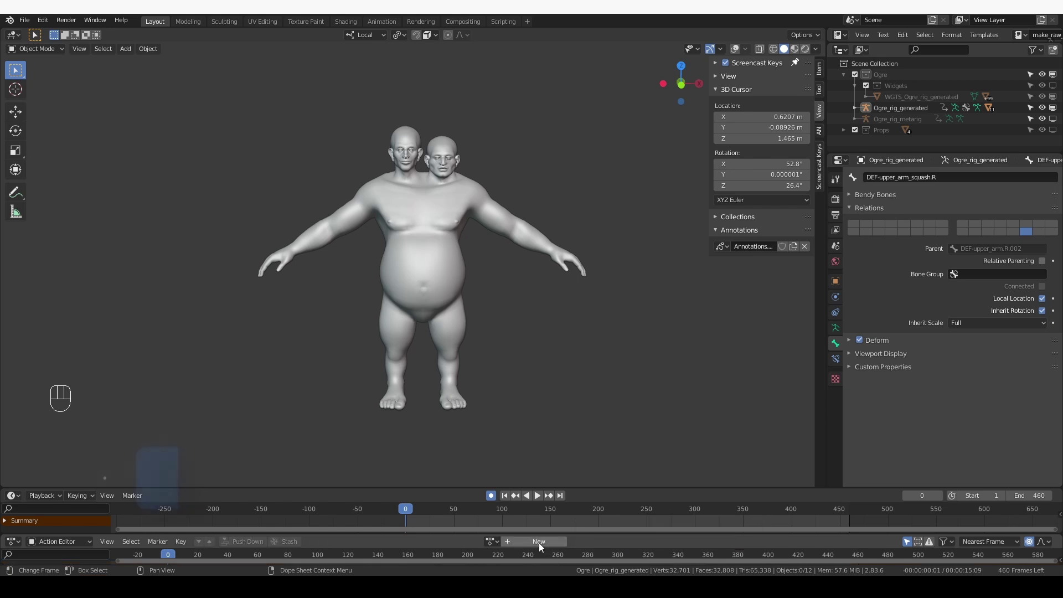
click(532, 541)
double_click(506, 543)
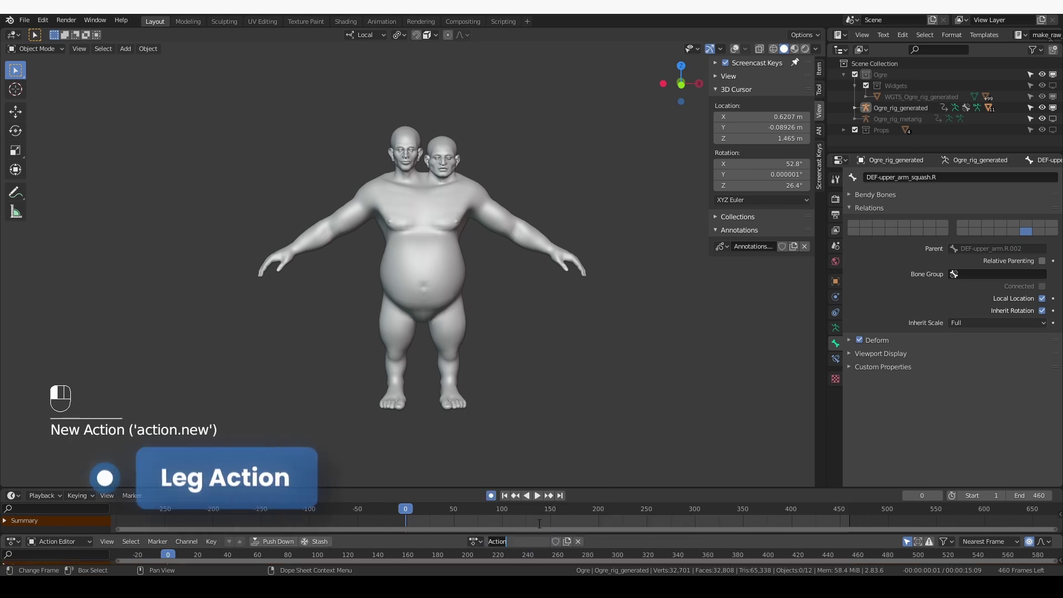
text(Ogre_Action_L)
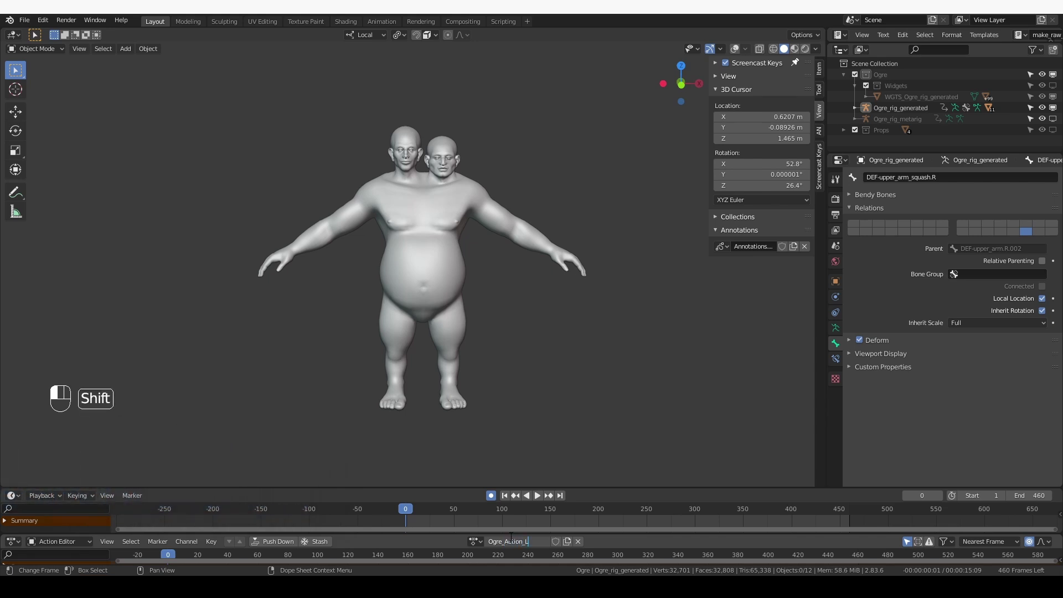
text(egs)
key(Return)
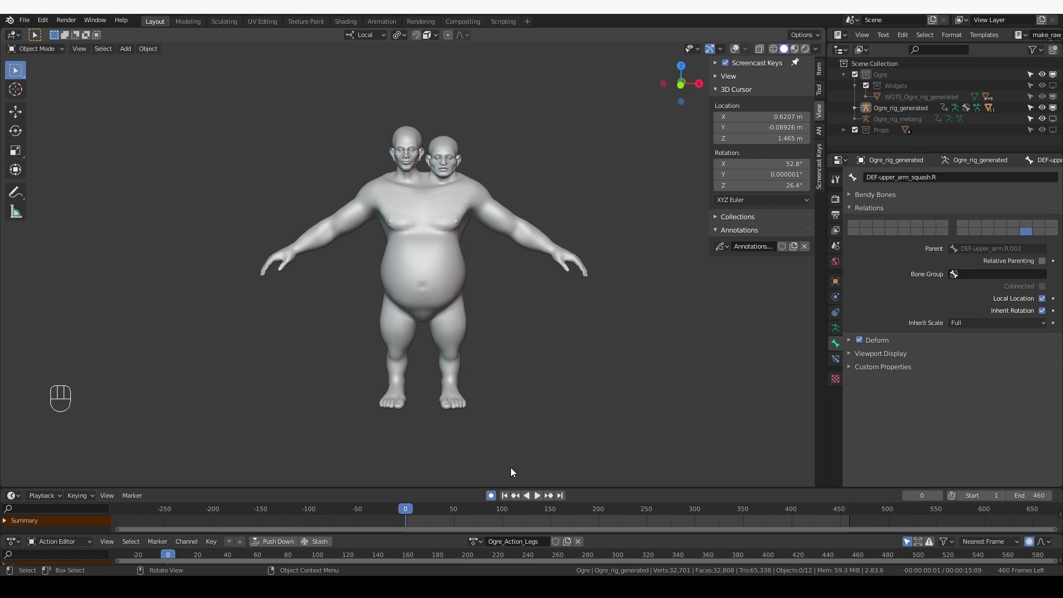
Step: Turn on viewport overlays, show the Torso, Leg.L (IK) and Leg.L (FK) rig layers, and hide the deform bones on layer 29
click(735, 48)
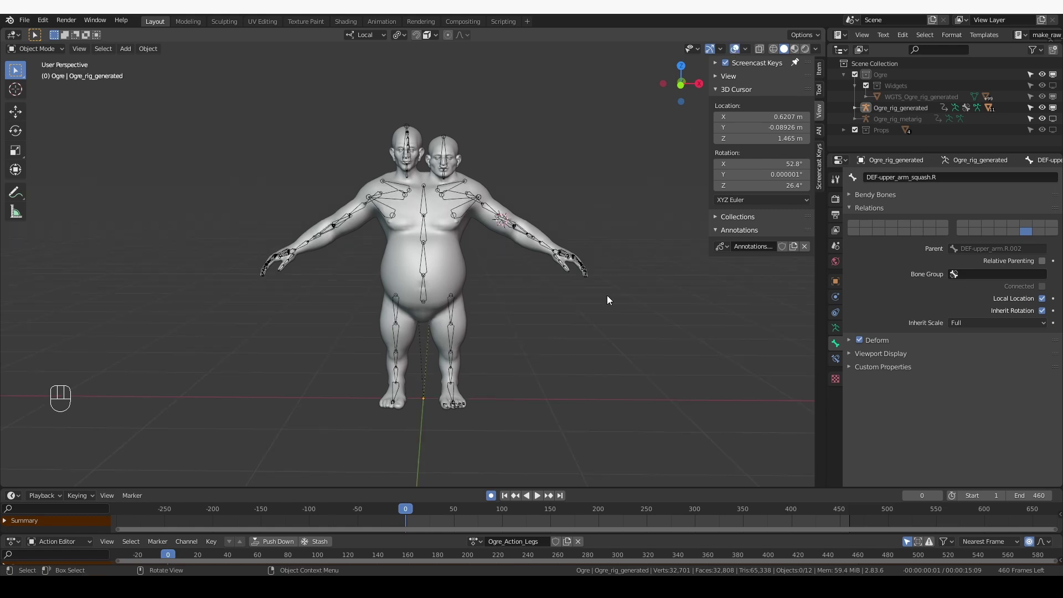
click(819, 69)
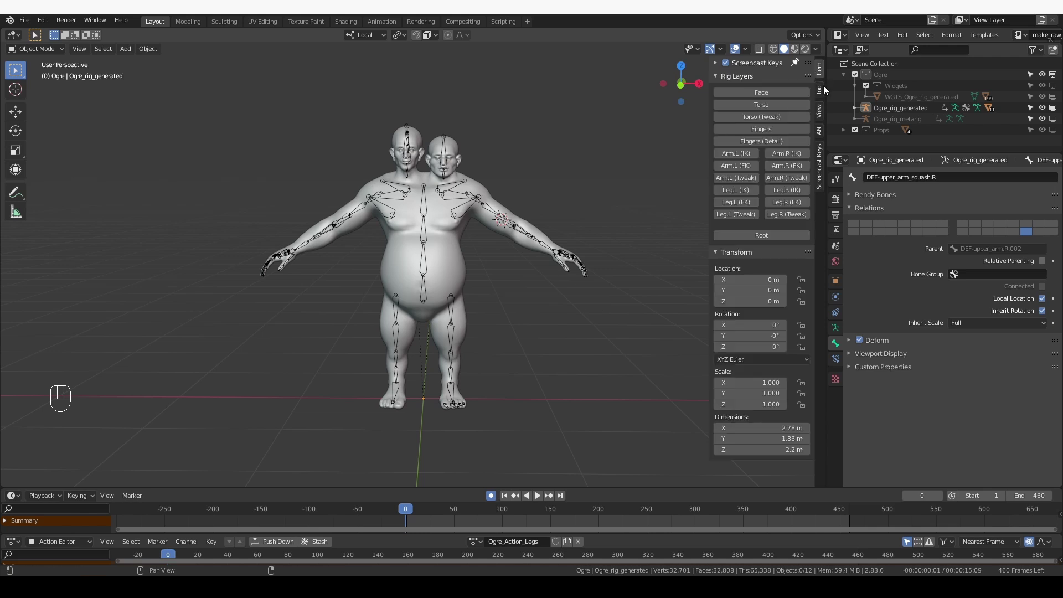
click(769, 103)
click(749, 191)
click(748, 202)
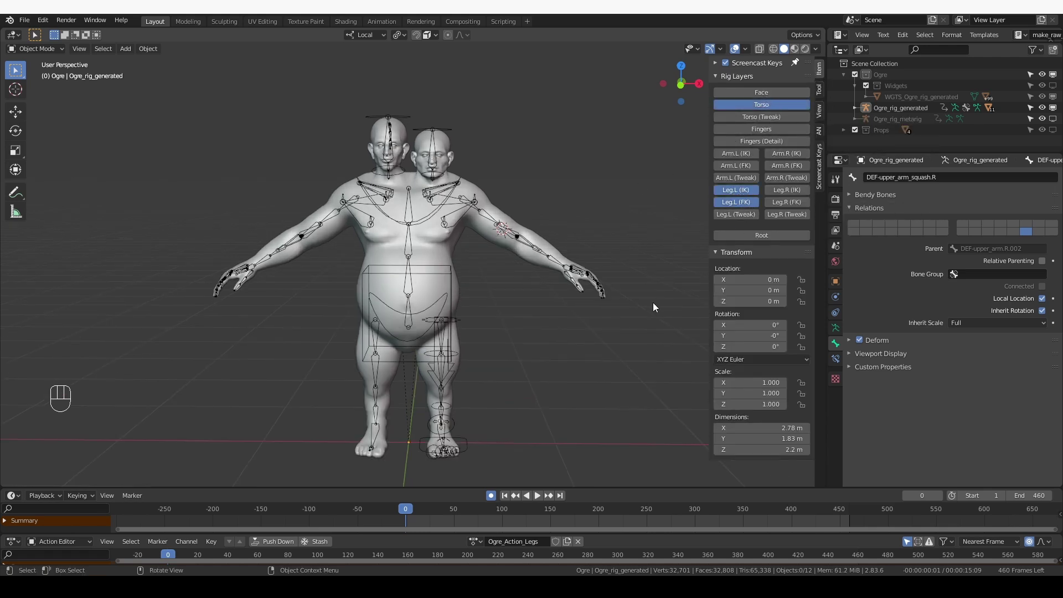
click(836, 328)
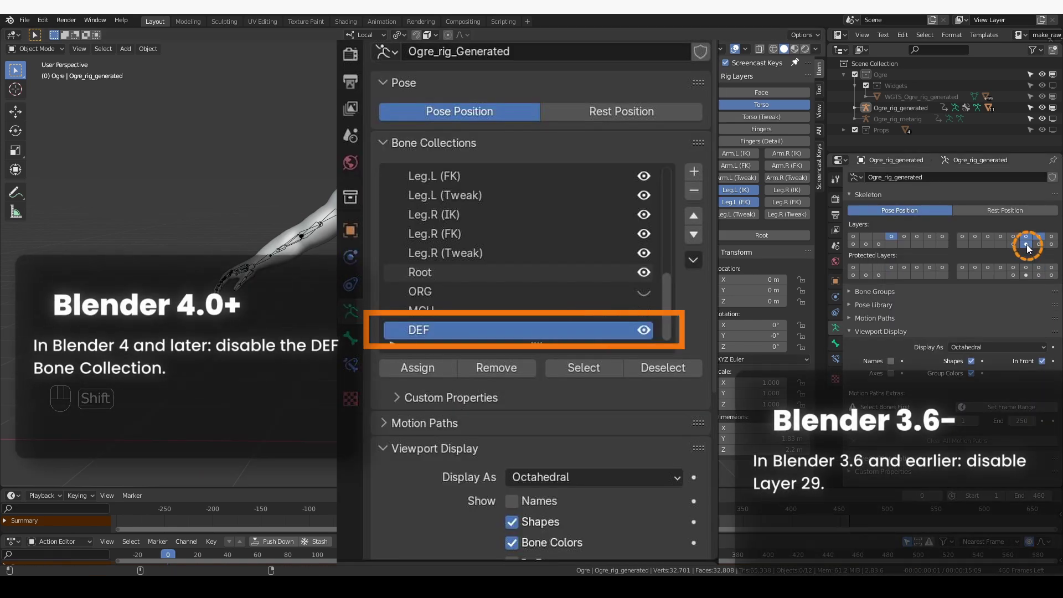
shift+click(1026, 244)
Step: Put the Ogre rig in Pose Mode and keyframe the left foot's IK-FK property at 0.000 on frame 0
click(451, 321)
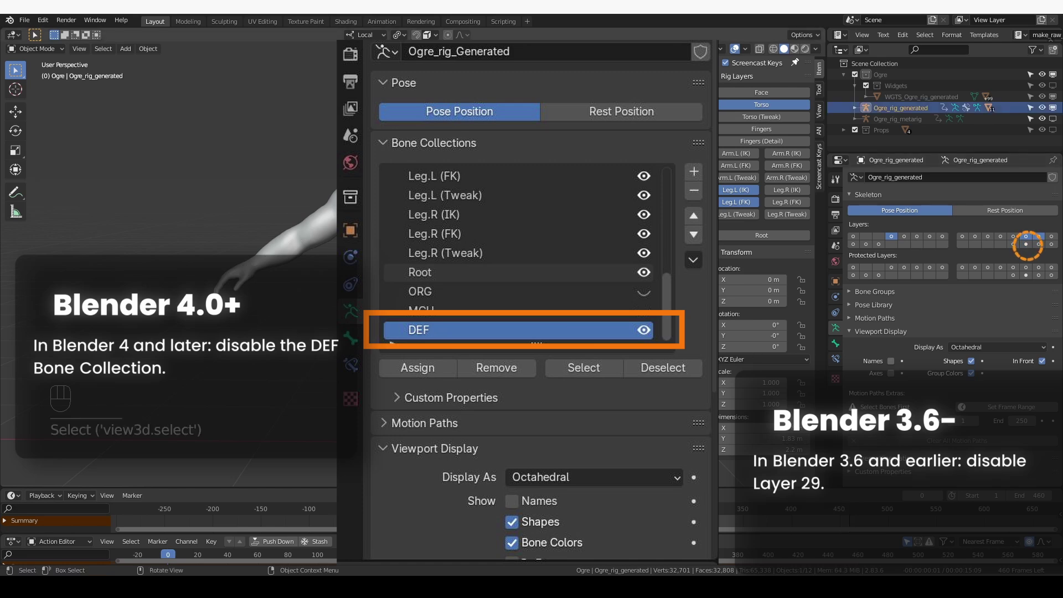
key(ctrl+Tab)
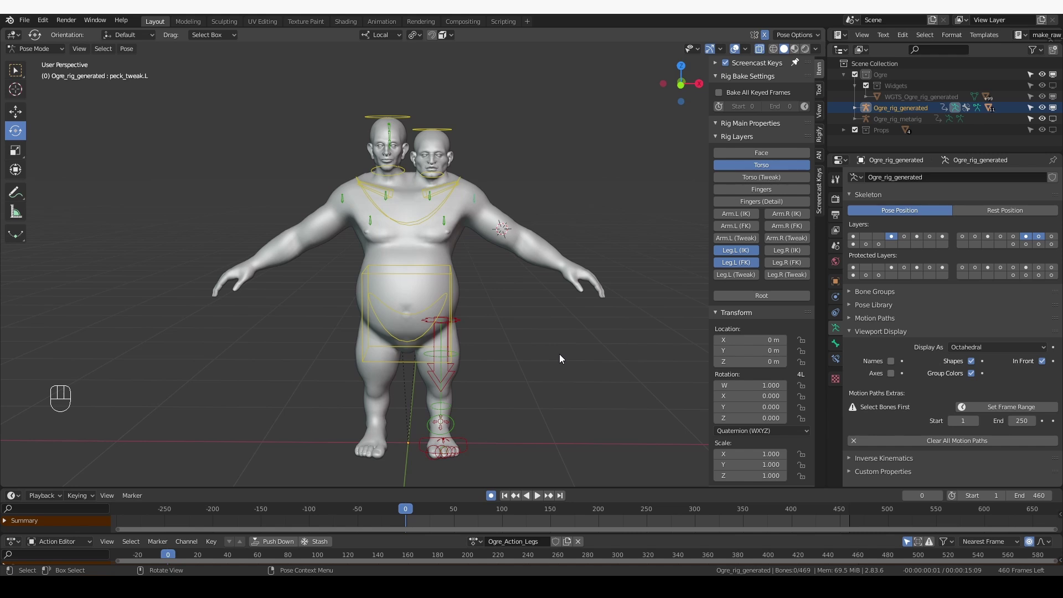
click(460, 320)
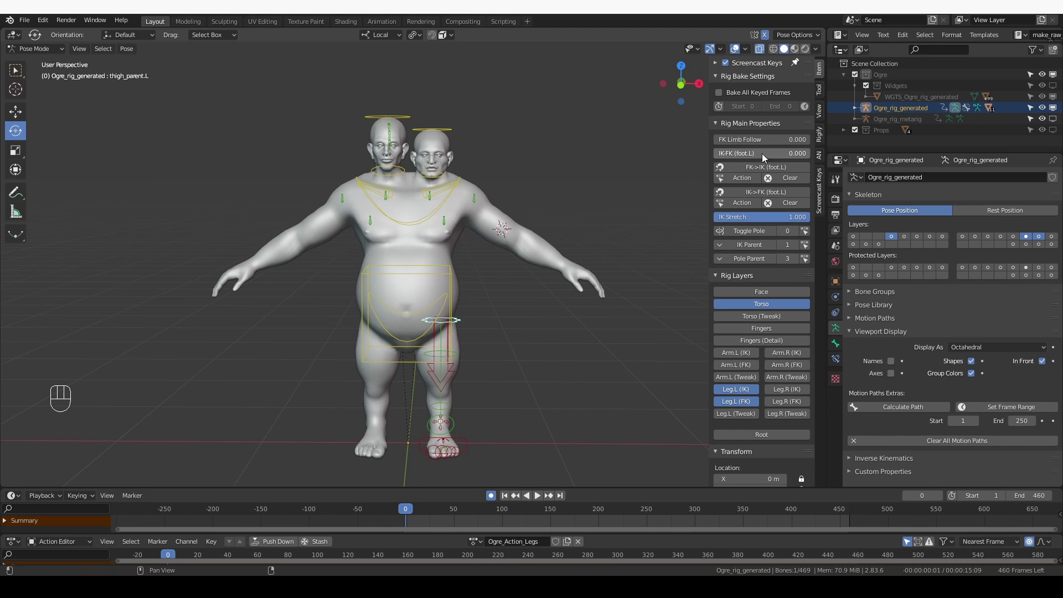
key(i)
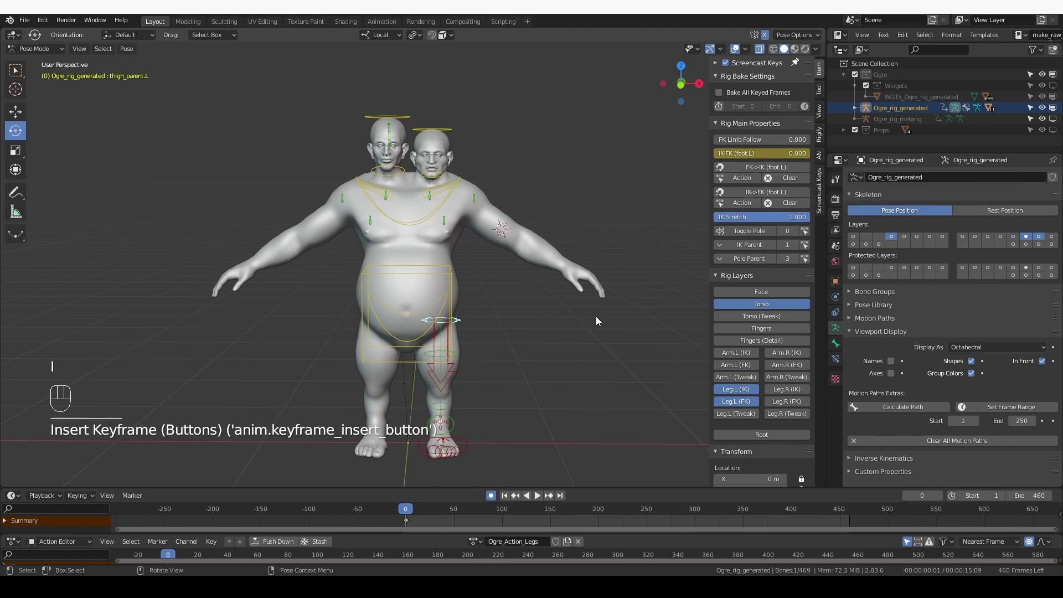
Step: Activate the Move tool and keyframe the torso control's location and rotation in its rest pose at frame 0
middle_drag(611, 326, 548, 331)
click(471, 335)
middle_drag(451, 290, 507, 303)
click(16, 111)
drag(417, 258, 481, 362)
middle_drag(482, 362, 523, 282)
key(ctrl+z)
key(i)
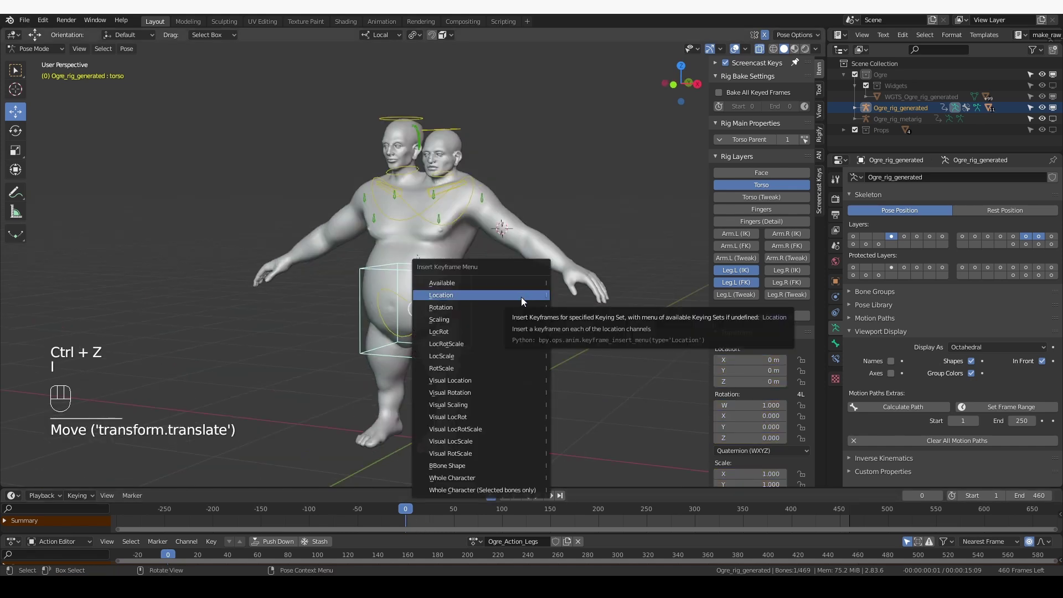
click(520, 296)
key(i)
click(519, 309)
Step: Set the active keying set to Available and lower the torso control at frame 20
key(space)
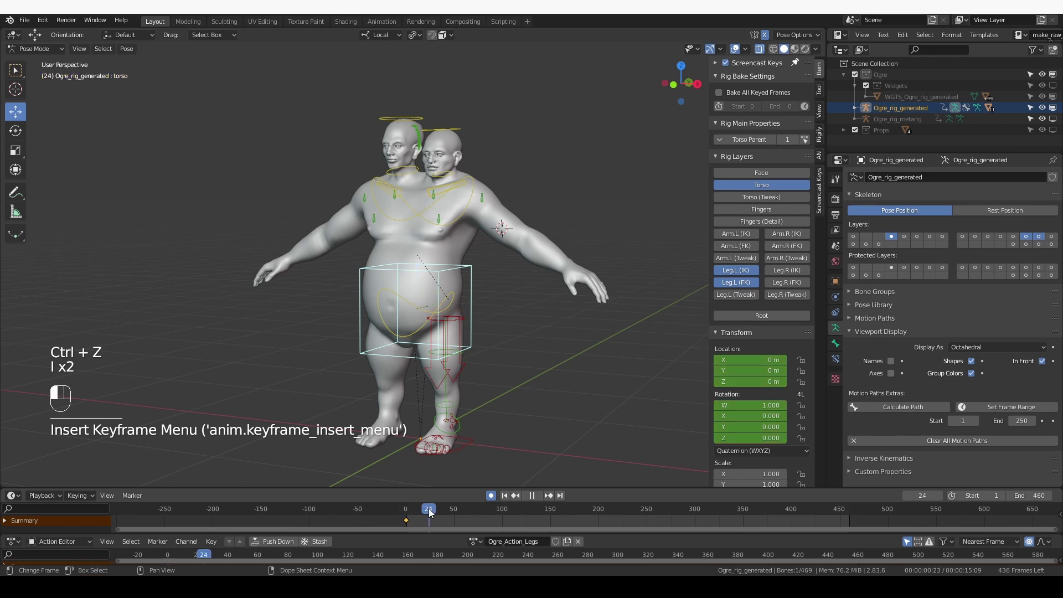
key(Escape)
click(77, 496)
click(64, 398)
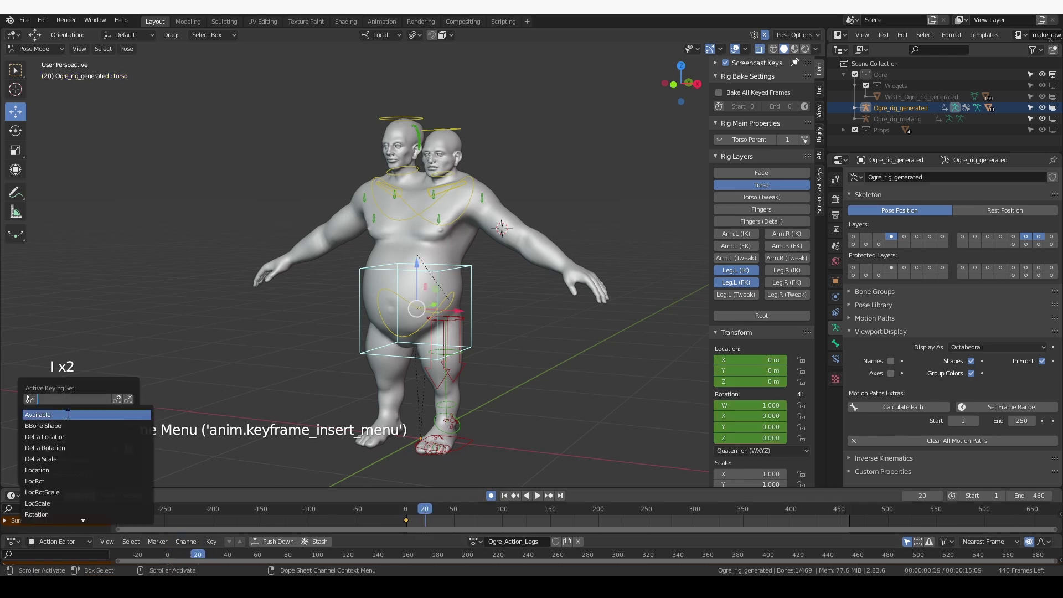
click(65, 414)
middle_drag(469, 284, 442, 283)
drag(418, 264, 426, 312)
Step: At frame 40, move the torso control to about Y 0.47 m, Z -0.70 m in side view and rotate it slightly into a sitting pose
key(KP_3)
drag(428, 515, 444, 515)
key(g)
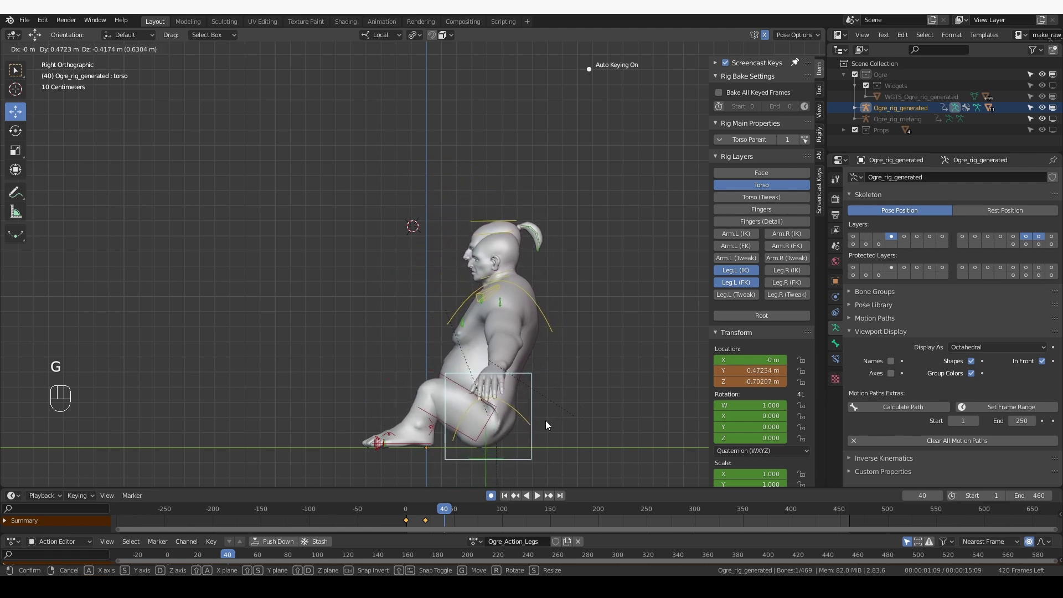
click(545, 421)
key(r)
click(553, 420)
Step: At frame 30, move the torso control to about Y 0.41 m, Z -0.53 m and rotate it by about -8°
drag(406, 515, 435, 515)
scroll(496, 481, up, 2)
shift+middle_drag(503, 445, 525, 287)
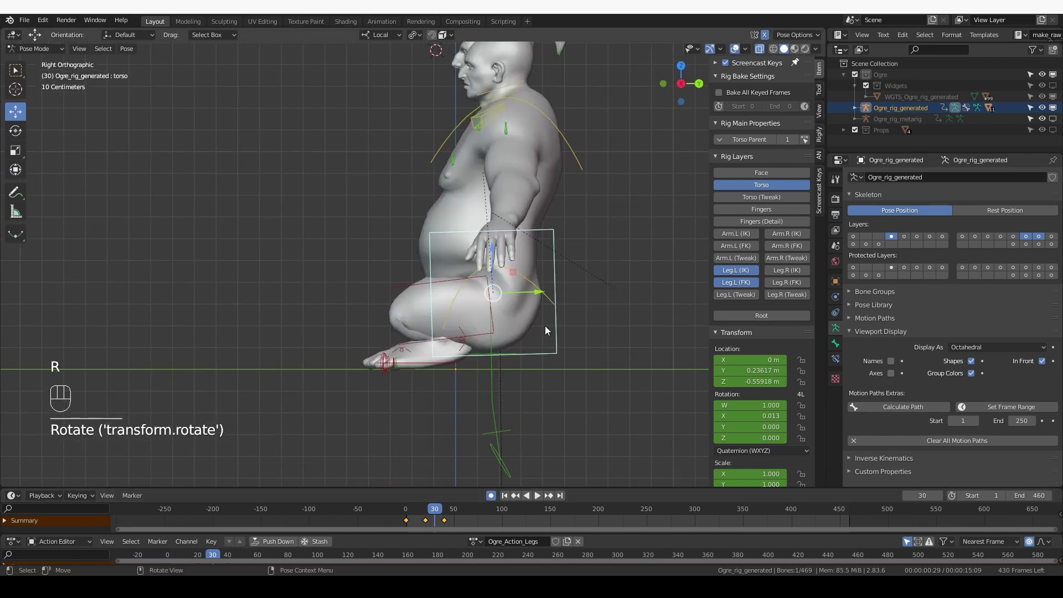
middle_drag(534, 327, 526, 325)
key(KP_3)
key(r)
key(g)
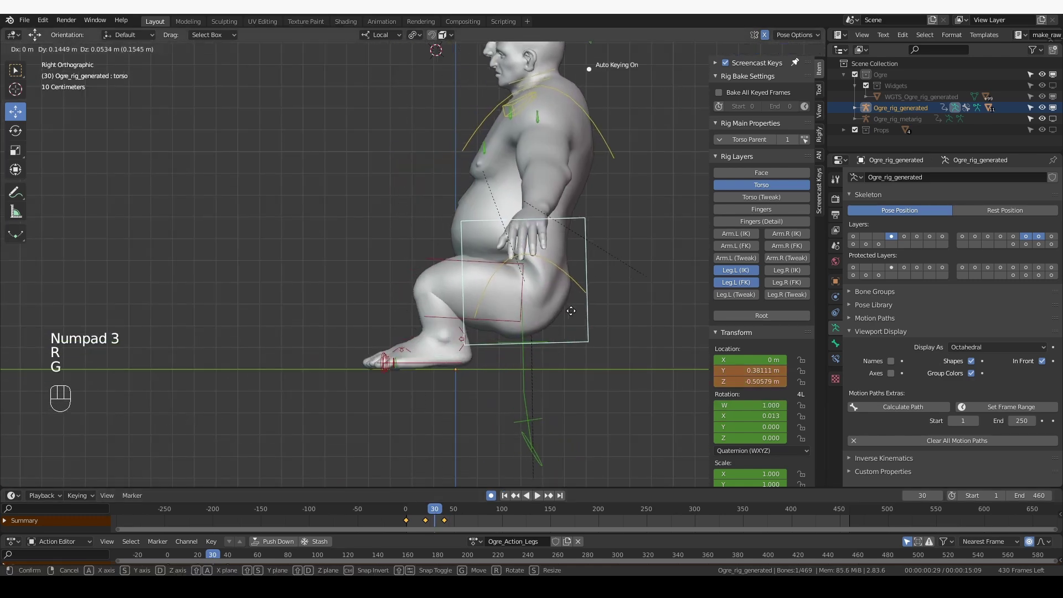
click(589, 314)
key(r)
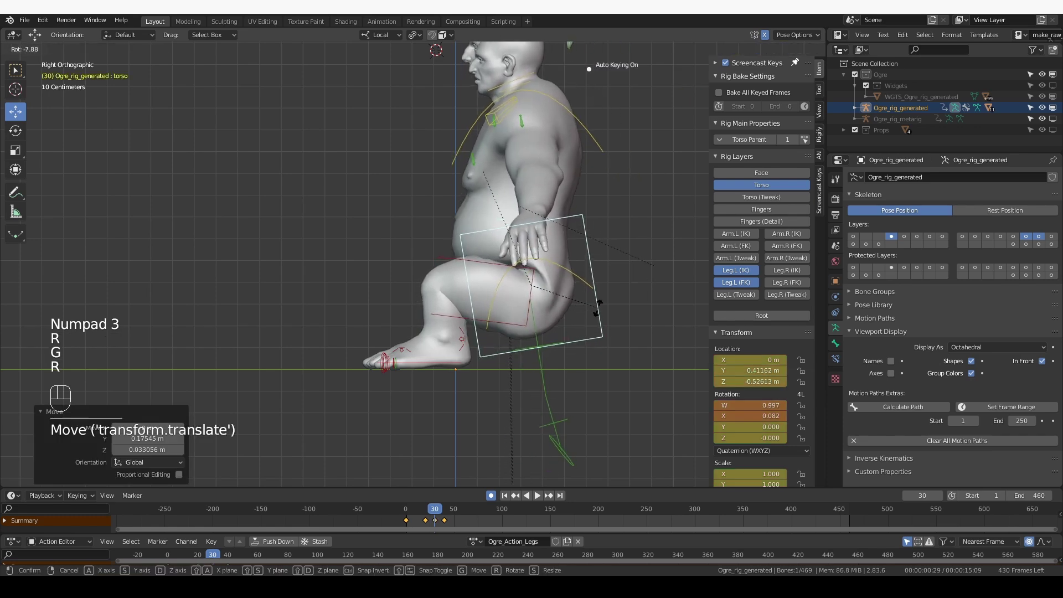
click(598, 304)
Step: At frame 60, clear the torso control's rotation and location to restore the standing pose
click(434, 512)
drag(435, 512, 460, 509)
key(Right)
key(Right)
key(Right)
key(Right)
key(Right)
key(Right)
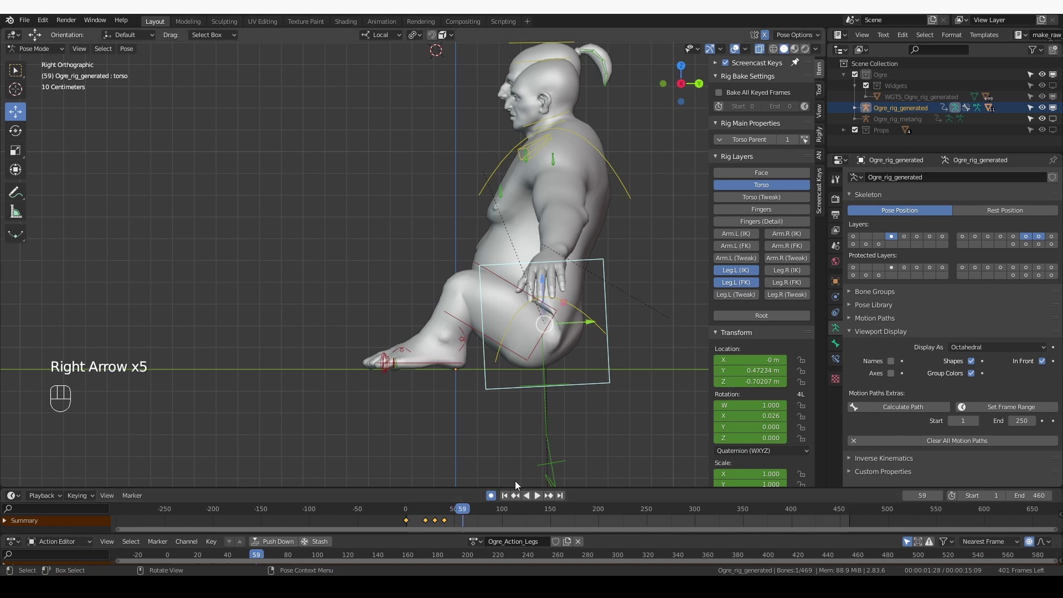
key(alt+r)
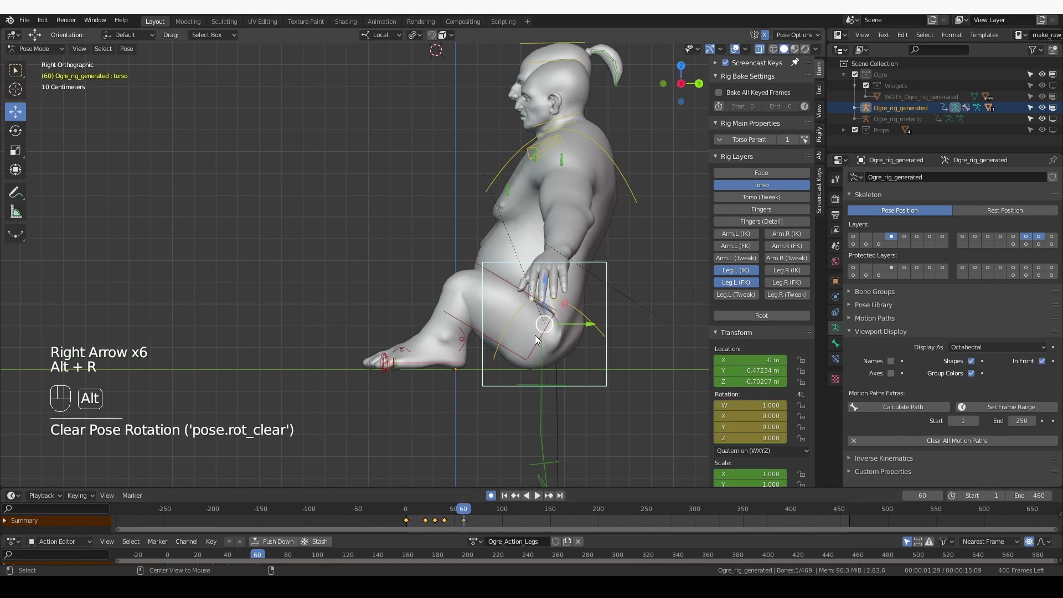
key(alt+g)
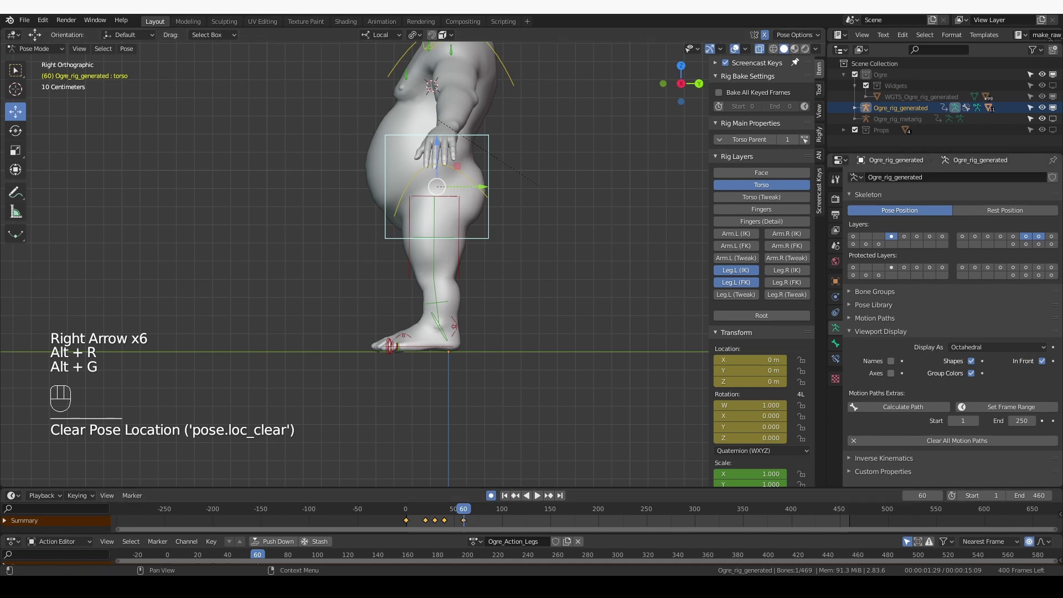
Step: Select the left heel control (foot_heel_ik.L) and keyframe its unrotated pose at frame 60
middle_drag(472, 383, 465, 370)
click(478, 346)
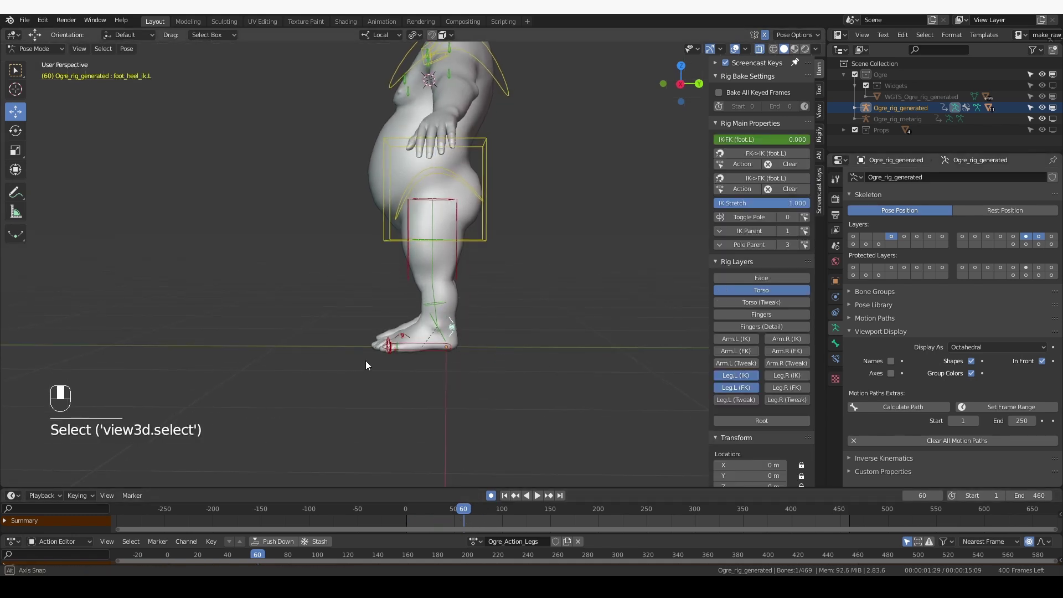
key(KP_3)
key(r)
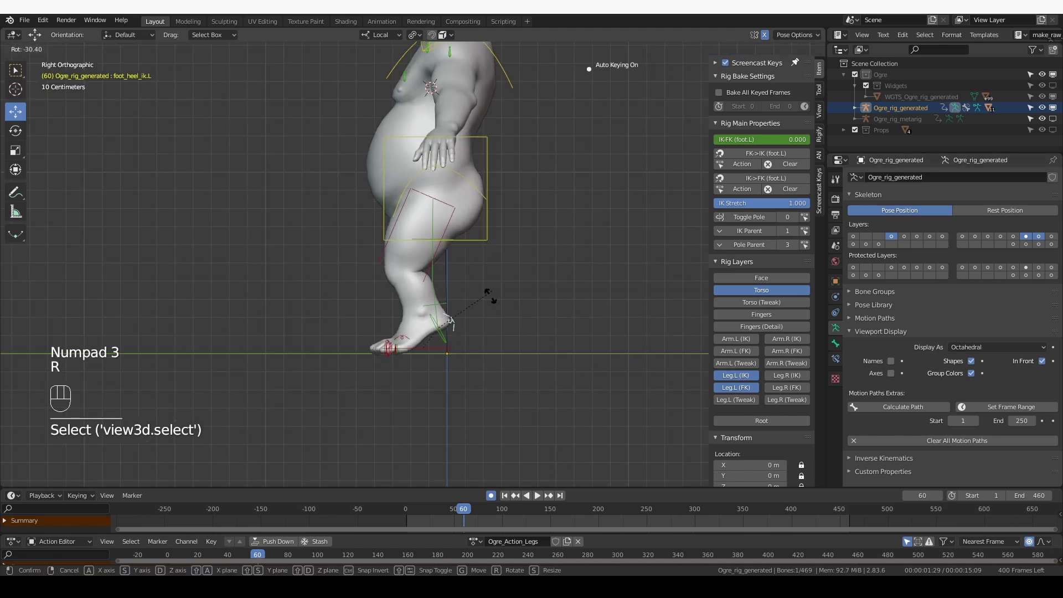
right_click(481, 450)
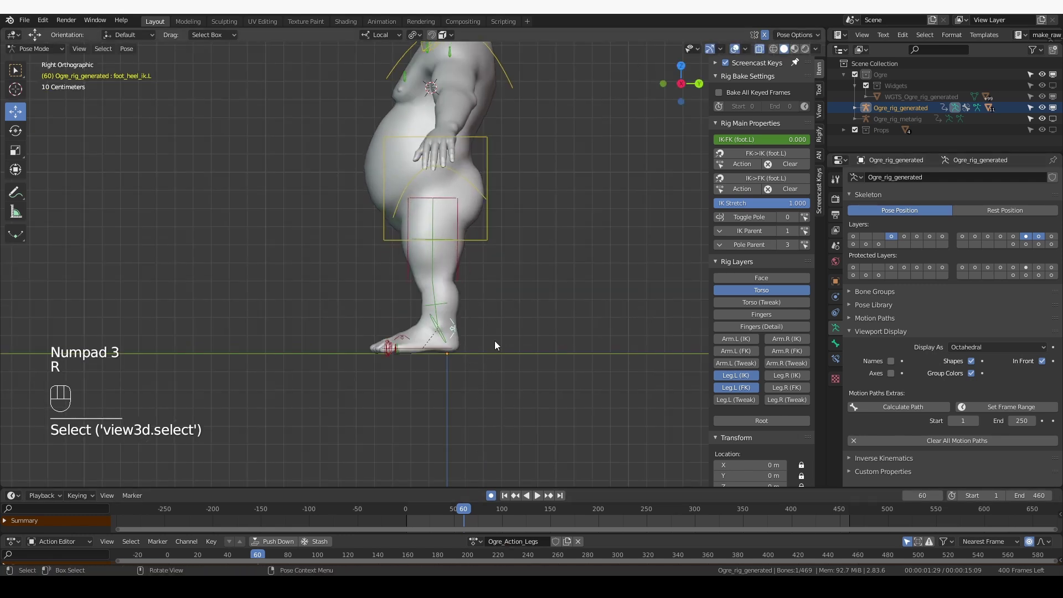
key(i)
click(86, 499)
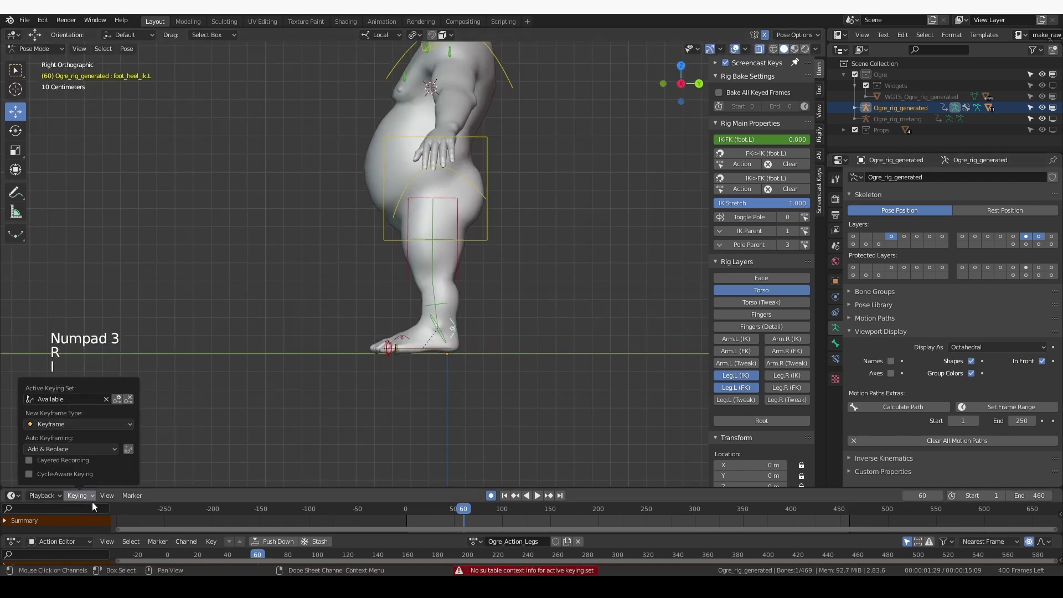
scroll(754, 279, down, 5)
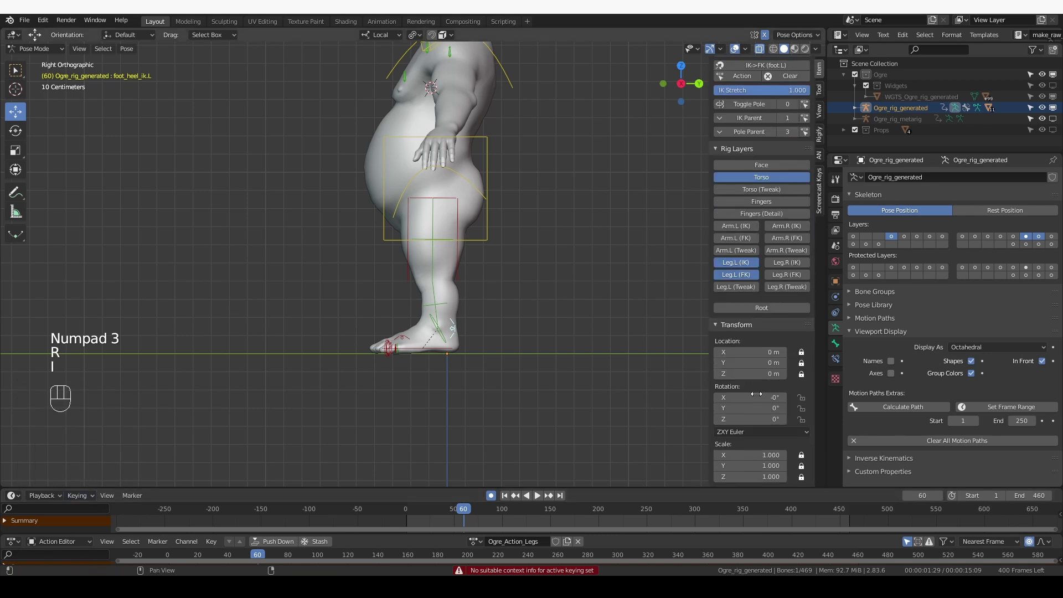
key(i)
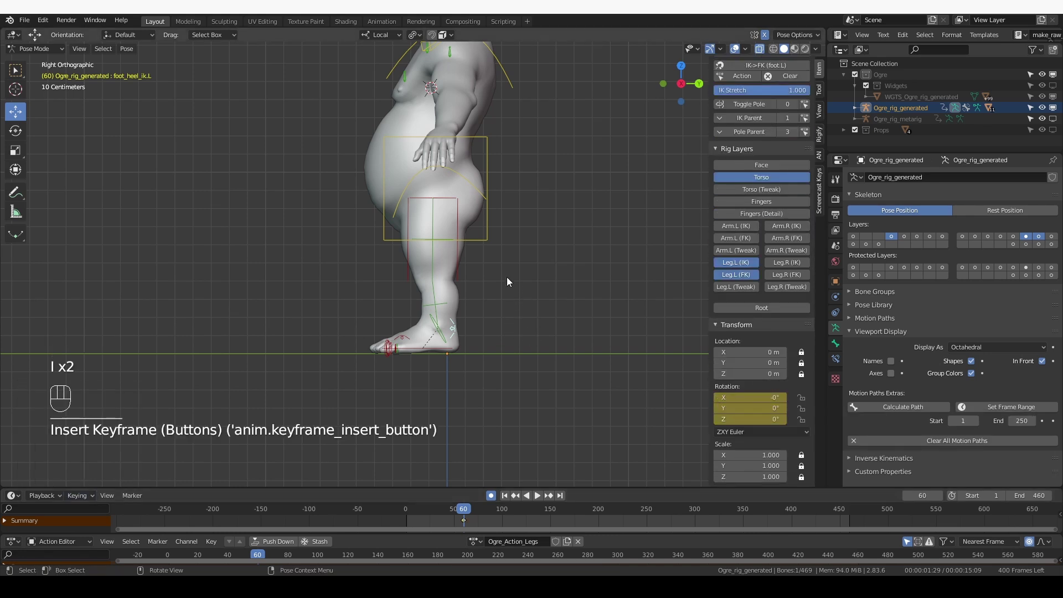
scroll(507, 277, down, 2)
click(78, 495)
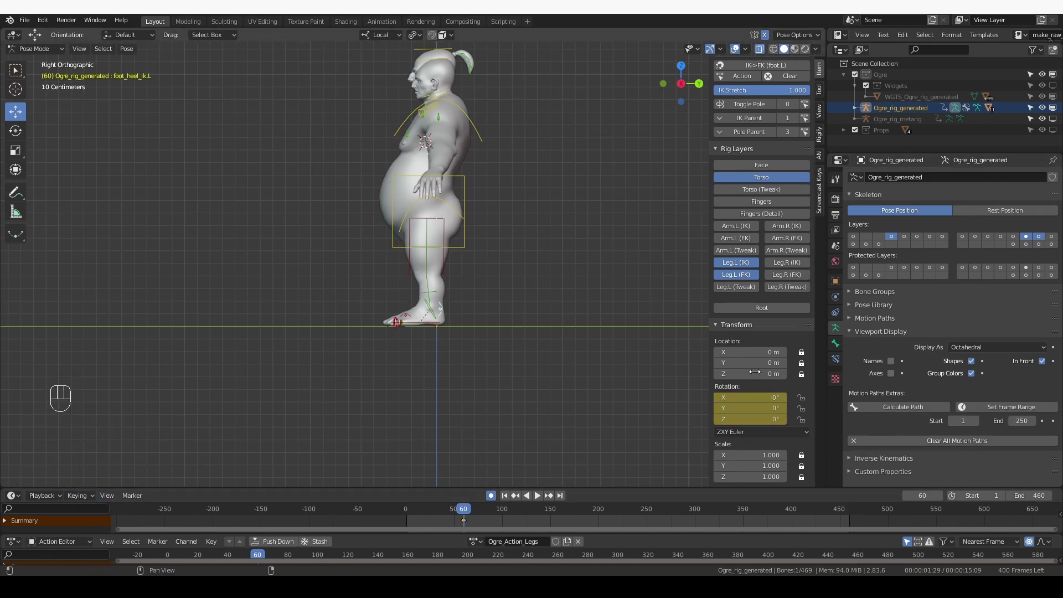
key(i)
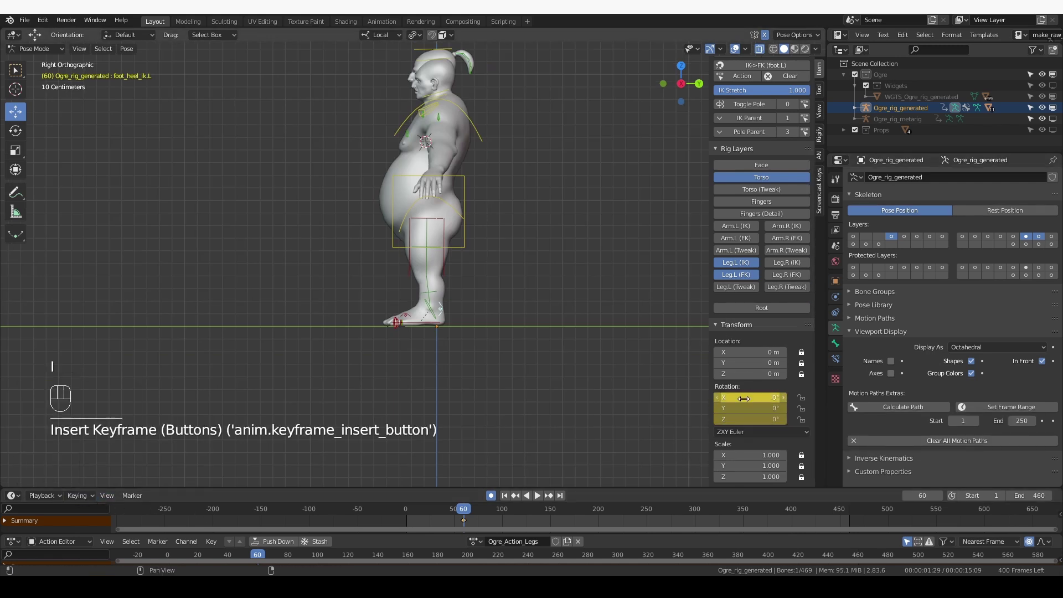
Step: At frame 80, rotate the left heel control in side view to about -43.7° on X so the toes lift
drag(466, 513, 478, 510)
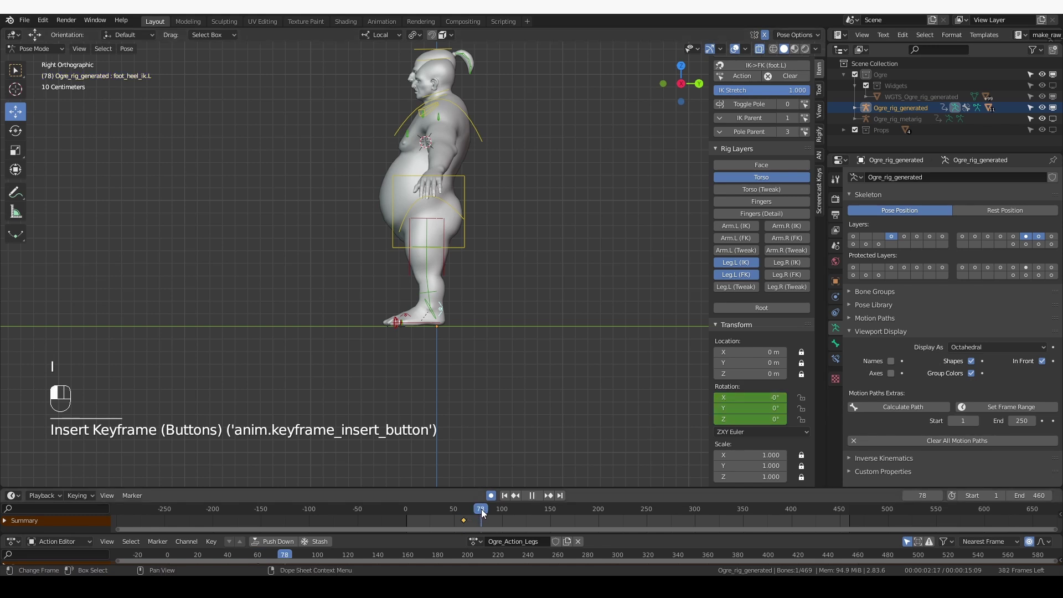
scroll(491, 374, up, 2)
shift+middle_drag(506, 371, 512, 345)
key(r)
right_click(508, 400)
middle_click(533, 339)
key(KP_3)
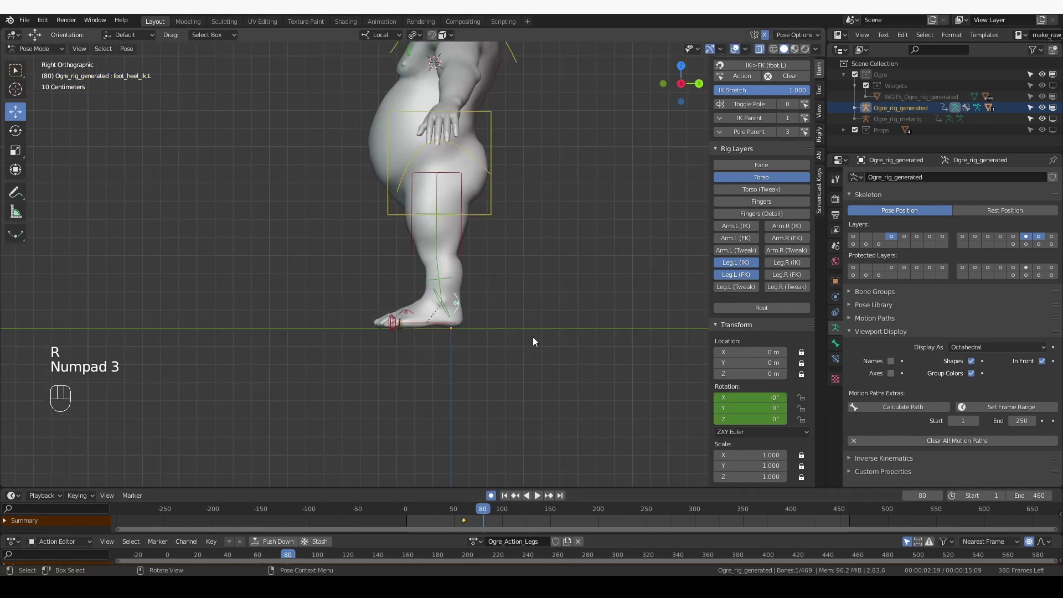
key(r)
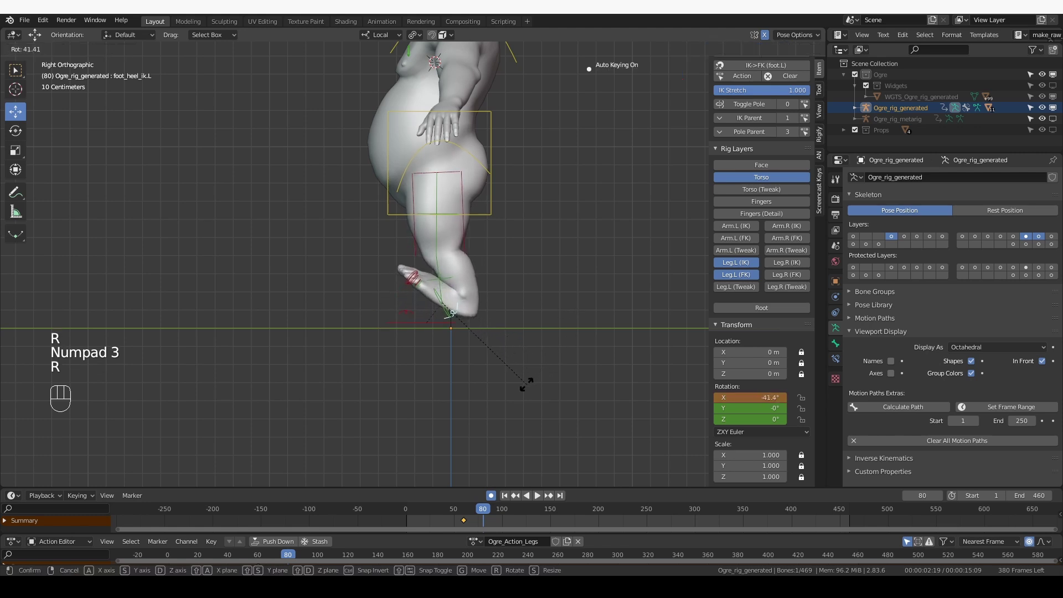
click(522, 387)
drag(504, 515, 495, 523)
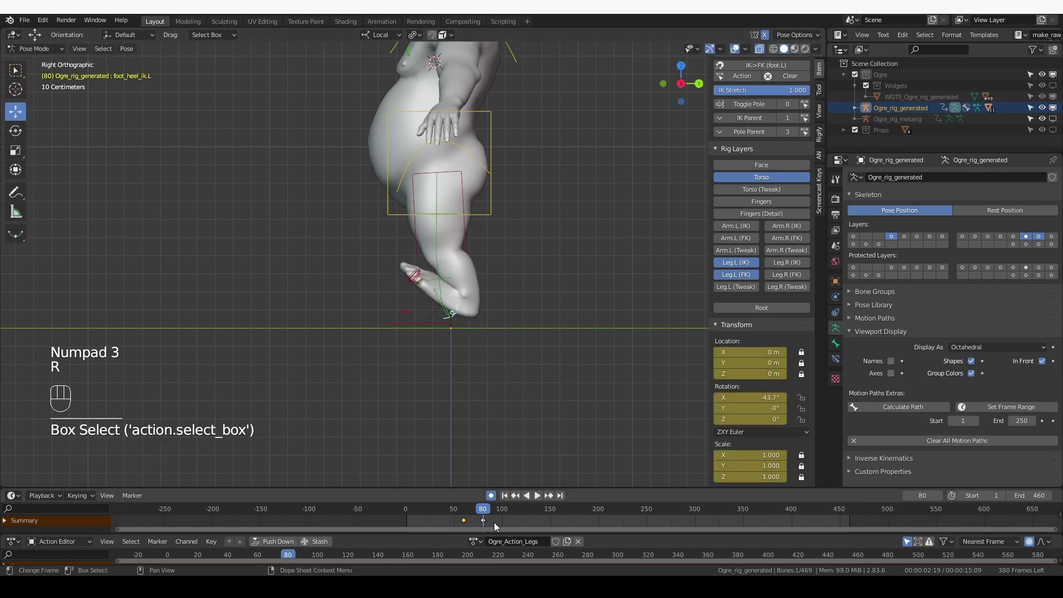
Step: Duplicate the left heel control's unrotated keyframe from frame 60 to frame 100
key(shift+d)
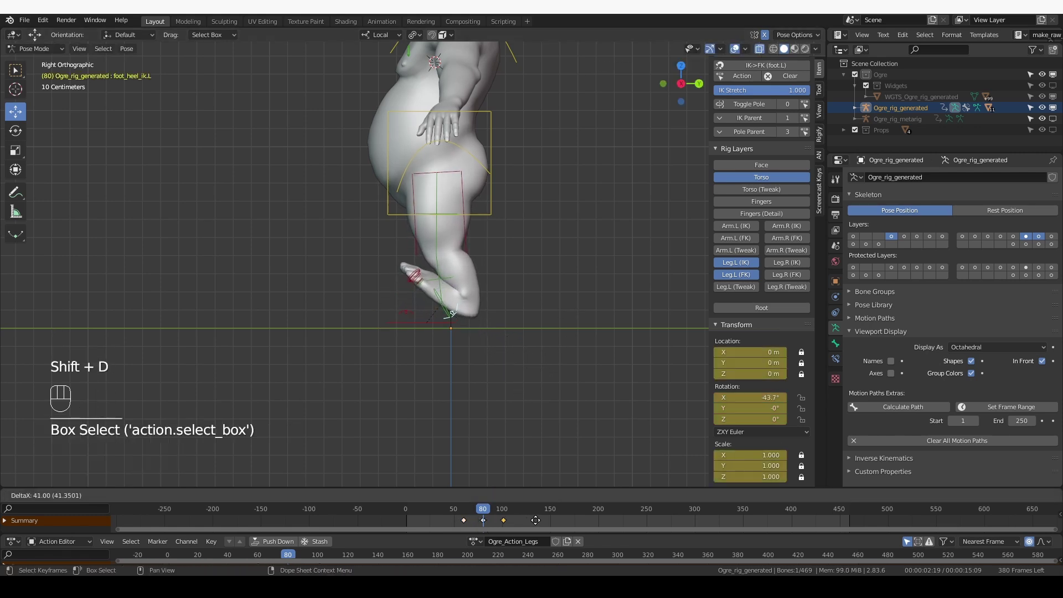
click(534, 520)
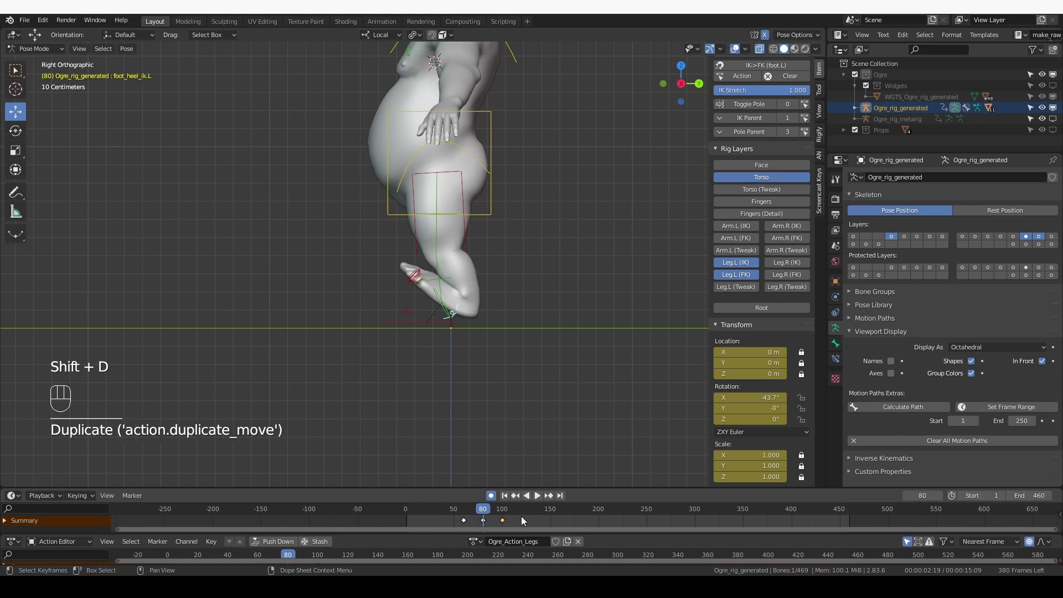
scroll(523, 512, up, 3)
Step: At frame 120, rotate the left heel control in side view to about 62.2° on X so the heel lifts
drag(385, 513, 465, 511)
key(r)
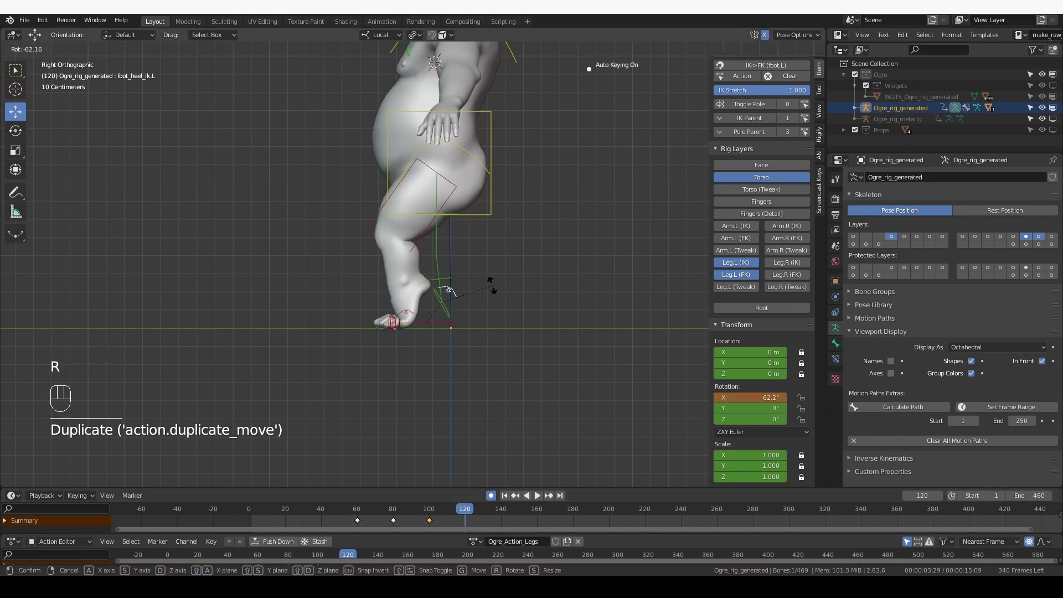
click(491, 286)
key(KP_3)
Step: Show the right leg's IK and FK control layers on the rig
middle_drag(552, 435, 487, 413)
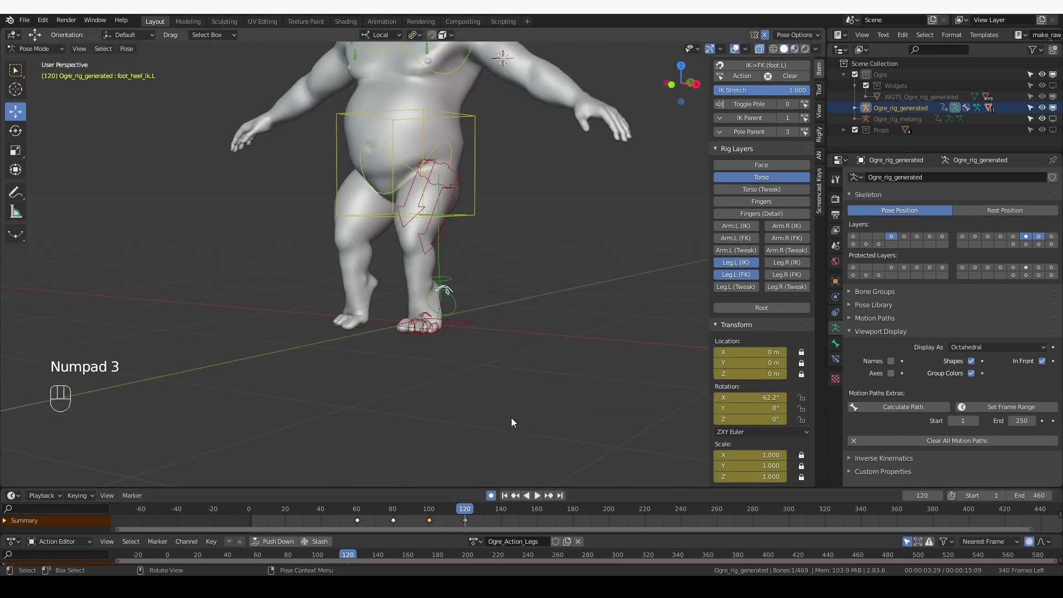
click(819, 89)
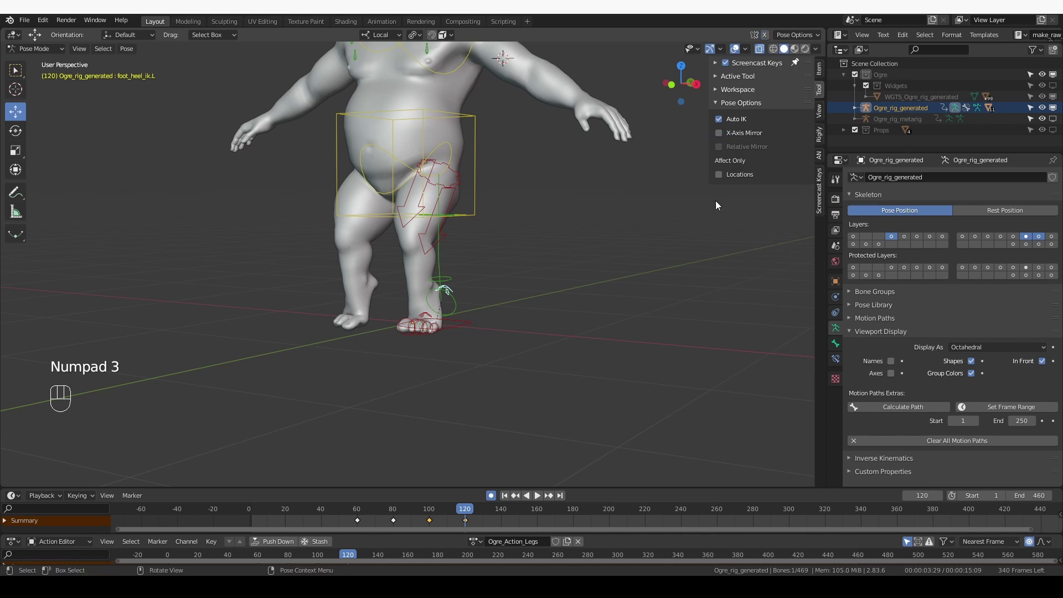
click(819, 71)
click(786, 375)
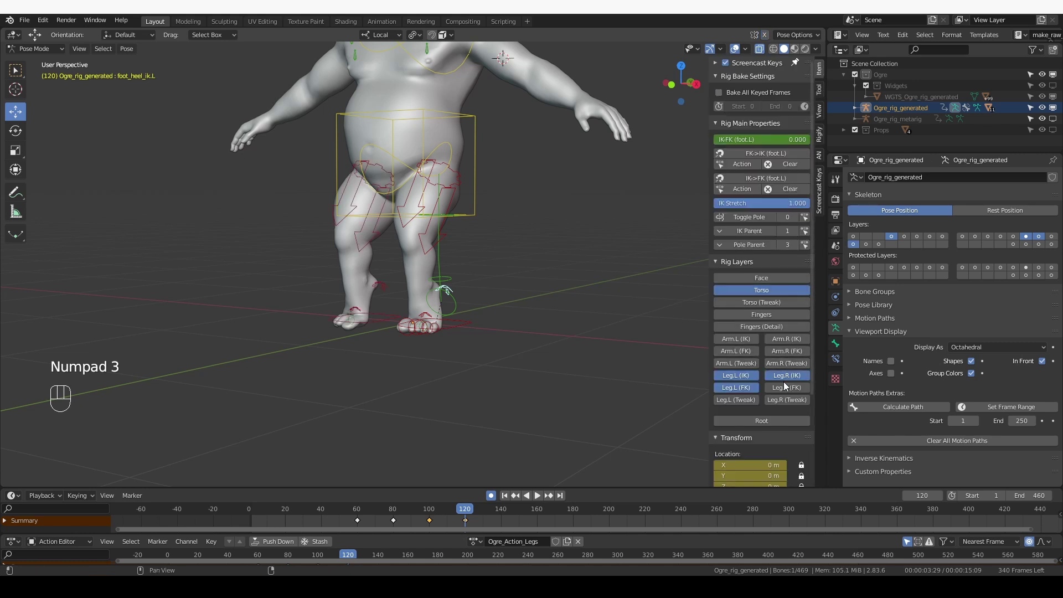
click(783, 387)
Step: Select all right leg controls and clear their rotation, location and scale at frame 0
middle_drag(319, 326, 295, 365)
drag(295, 366, 395, 116)
middle_drag(363, 327, 443, 230)
scroll(797, 457, down, 3)
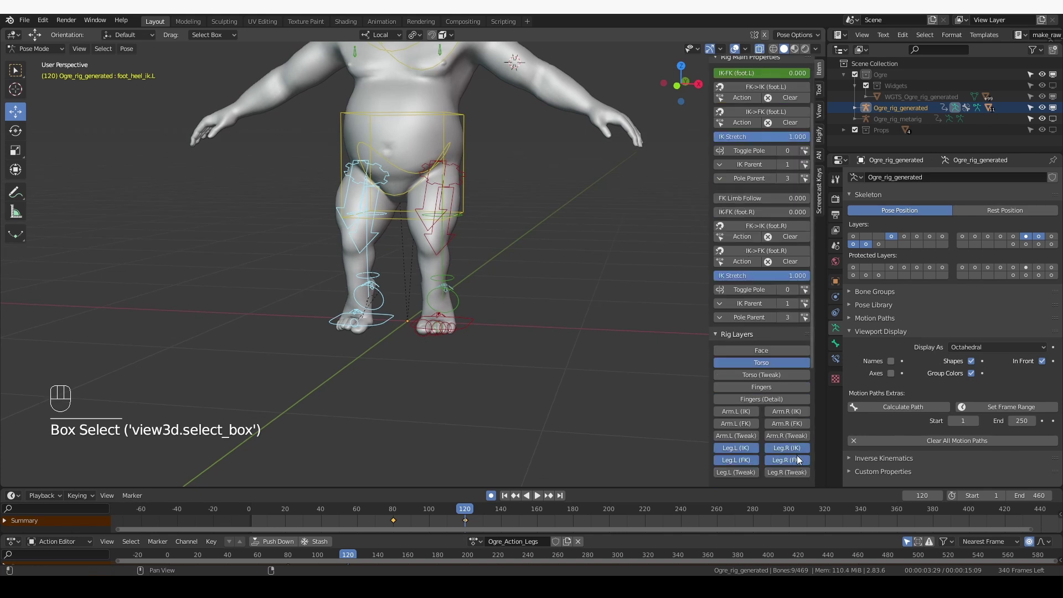
middle_drag(329, 289, 334, 289)
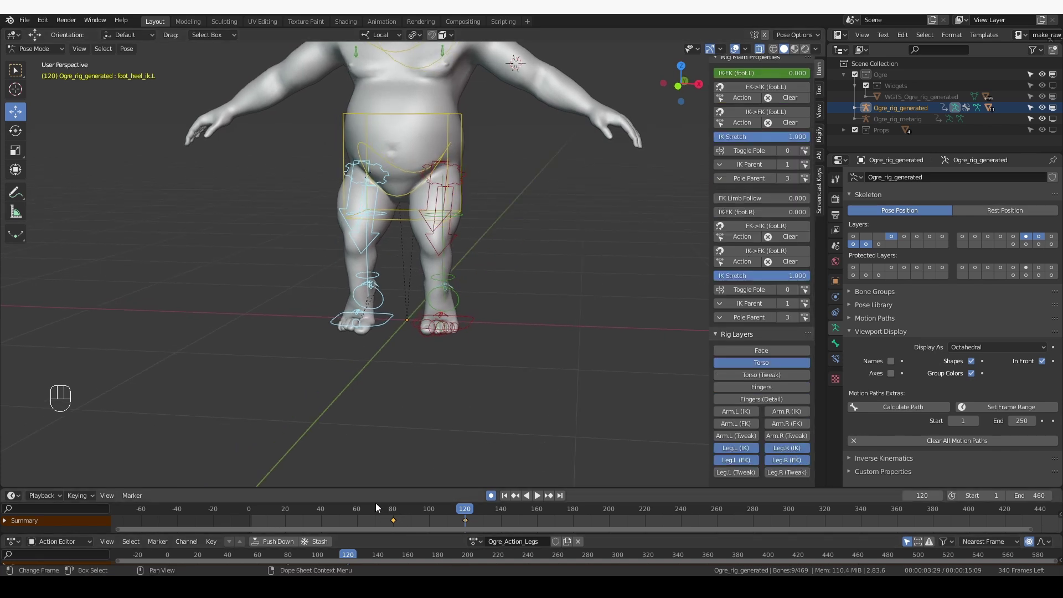
drag(354, 508, 183, 501)
middle_drag(382, 412, 340, 421)
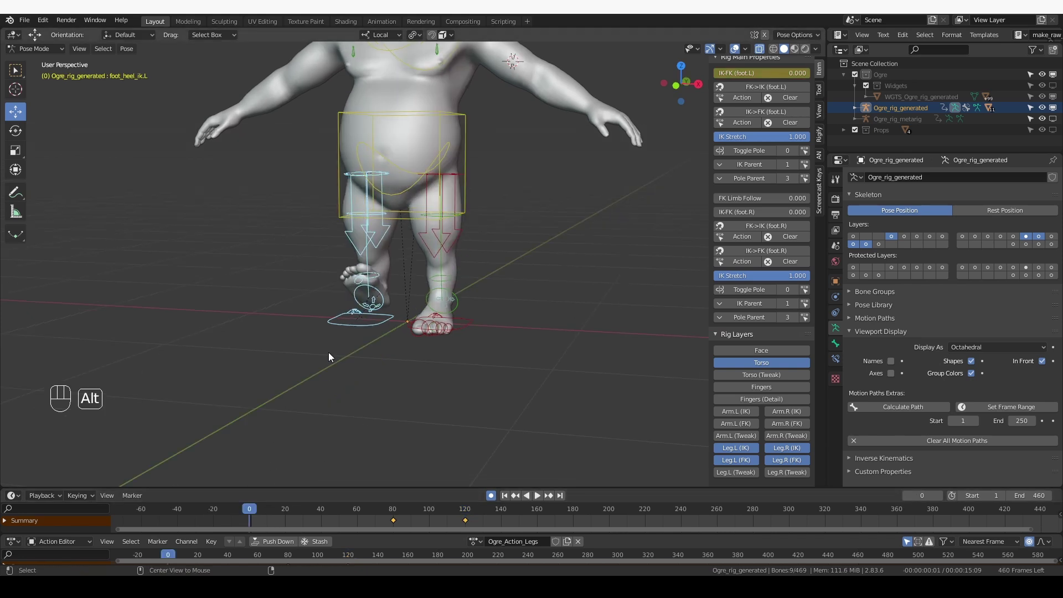
key(alt+r)
key(alt+g)
key(alt+s)
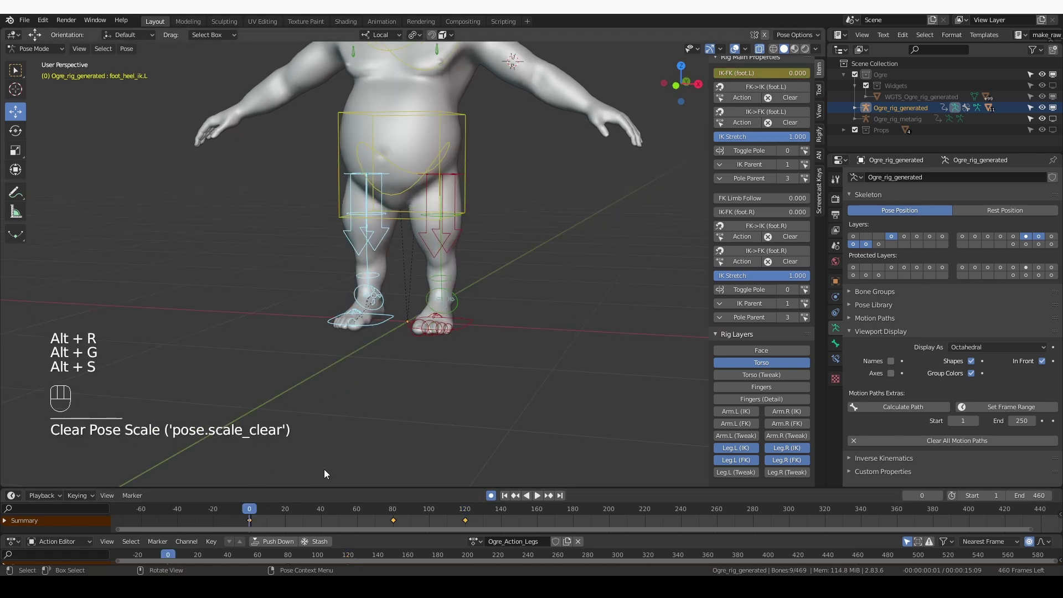
Step: Delete all keyframes of the selected right leg controls and return to frame 120
drag(231, 520, 563, 529)
key(Delete)
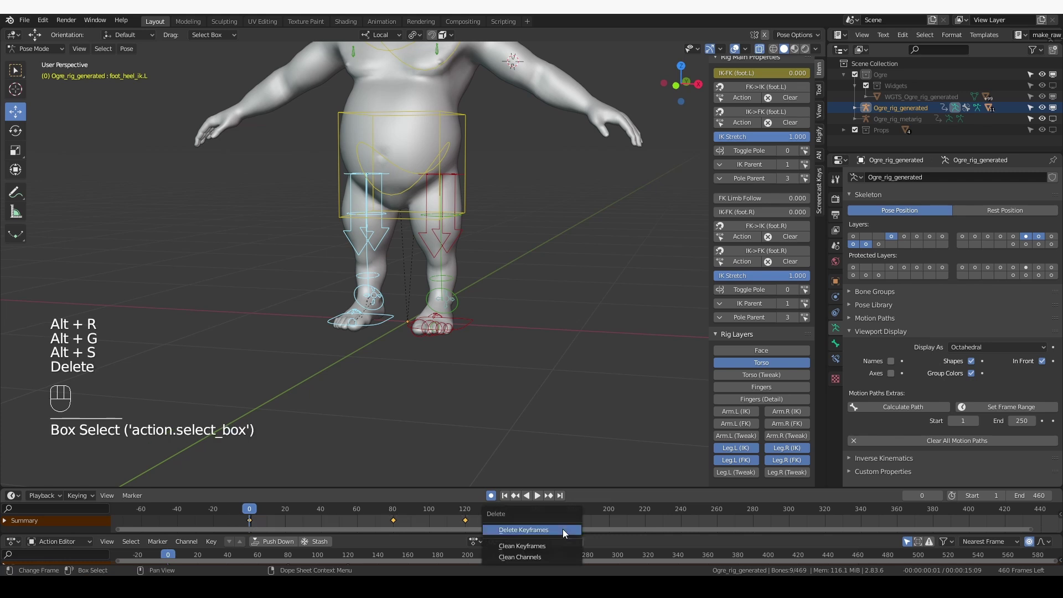
click(563, 529)
drag(252, 514, 465, 508)
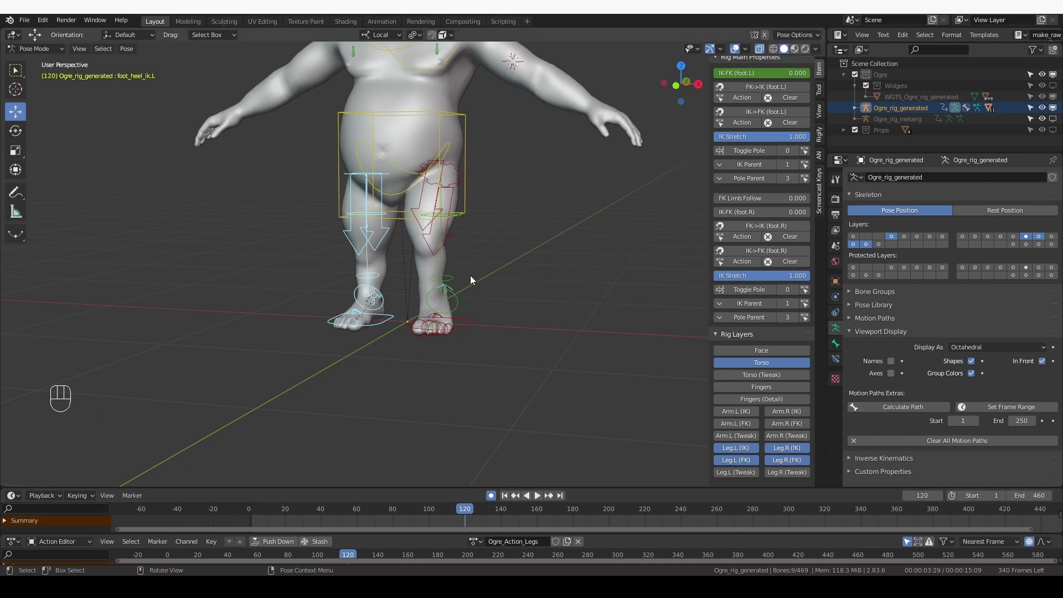
Step: Select the left heel control (foot_heel_ik.L) and duplicate its frame 100 keyframe to frame 140
middle_drag(473, 280, 512, 415)
click(463, 378)
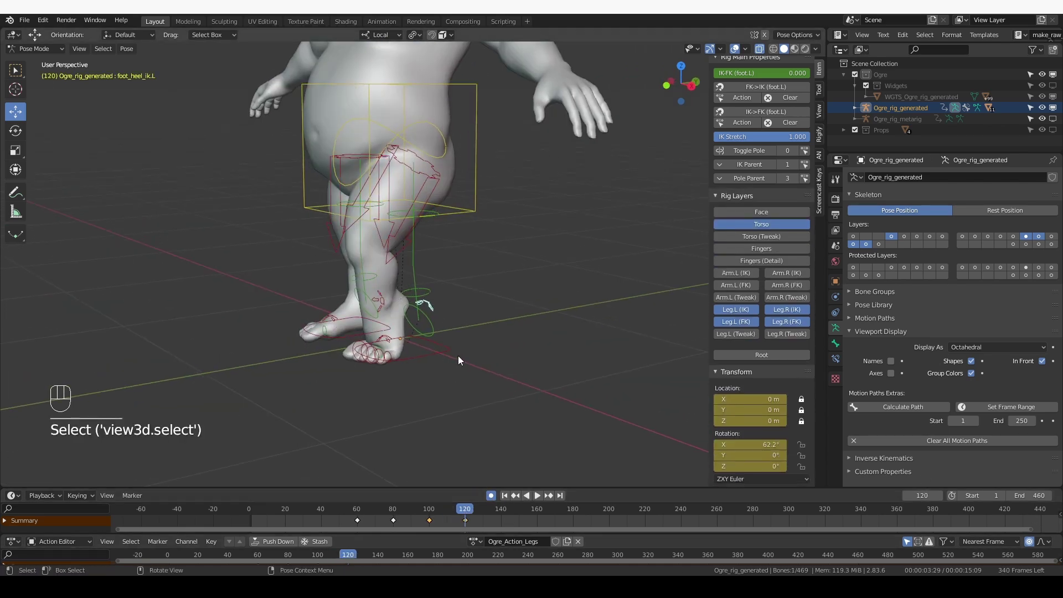
click(425, 522)
shift+drag(422, 523, 440, 522)
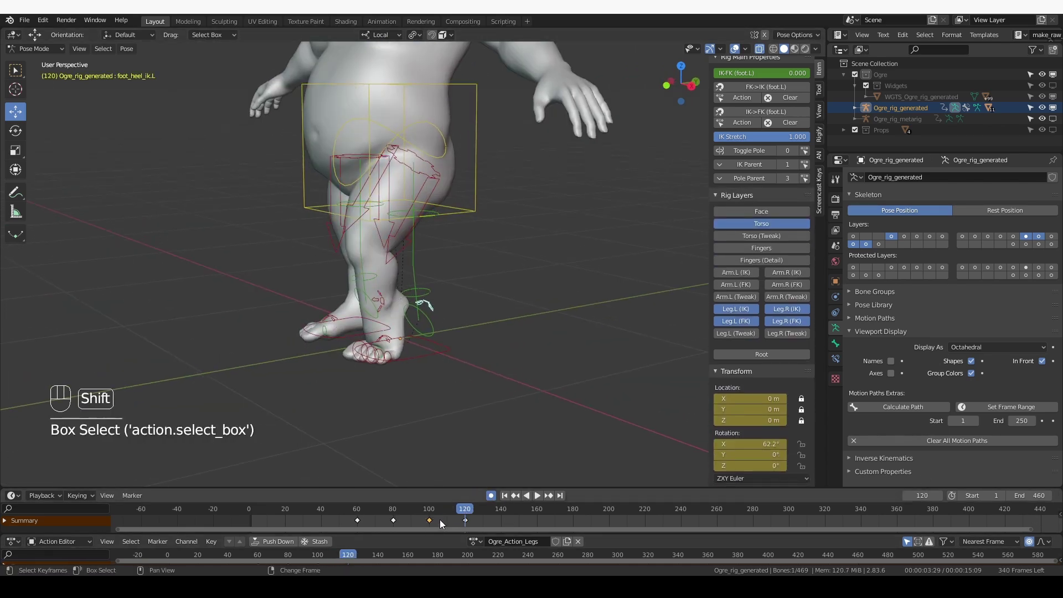
key(shift+d)
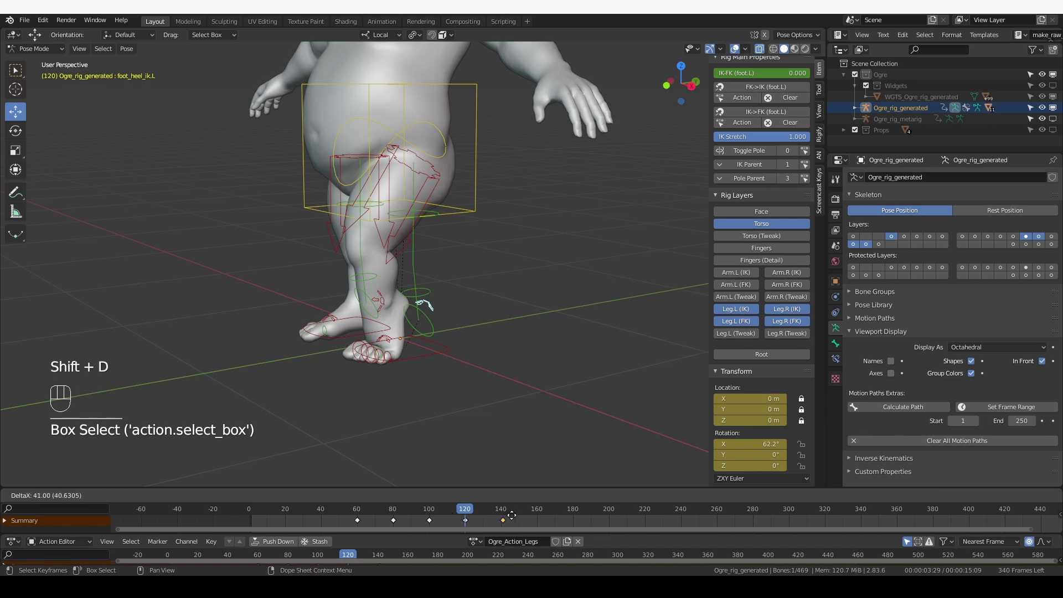
click(511, 515)
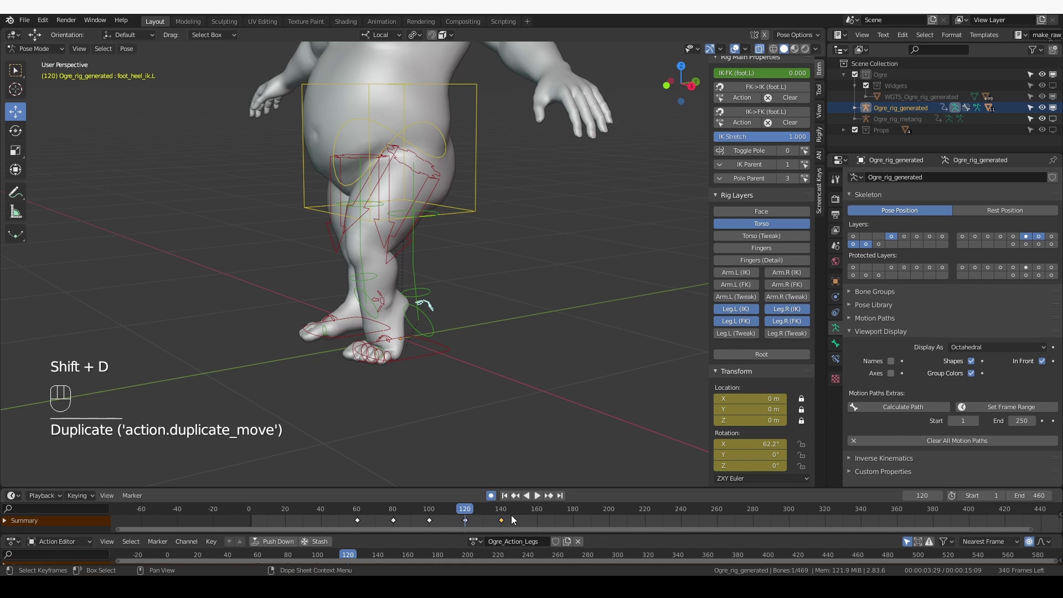
Step: At frame 160, rotate the left heel control in front view to about 53.9° on Y
drag(487, 514, 539, 508)
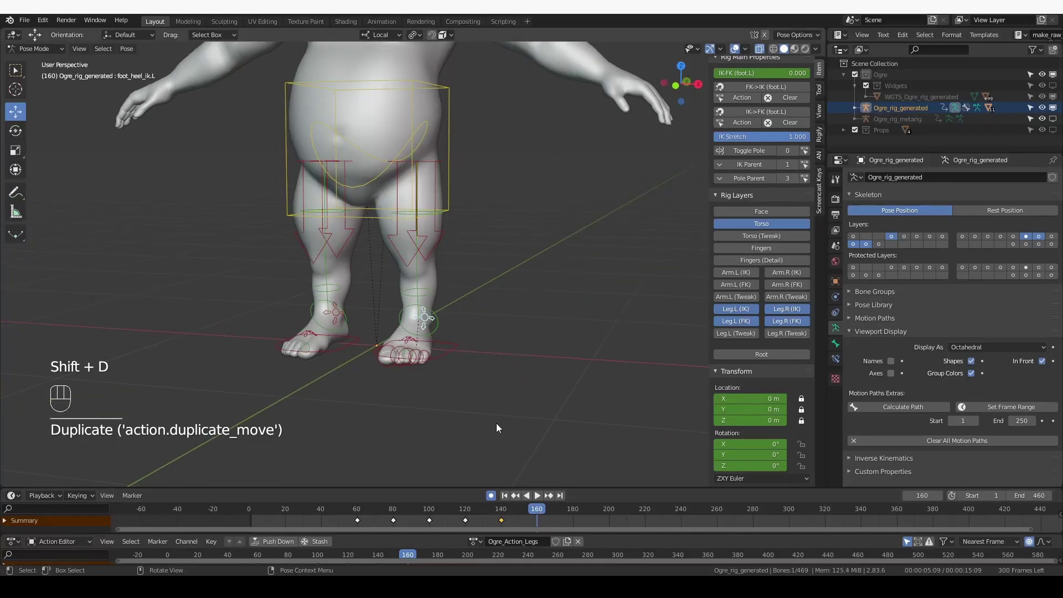
key(KP_1)
key(r)
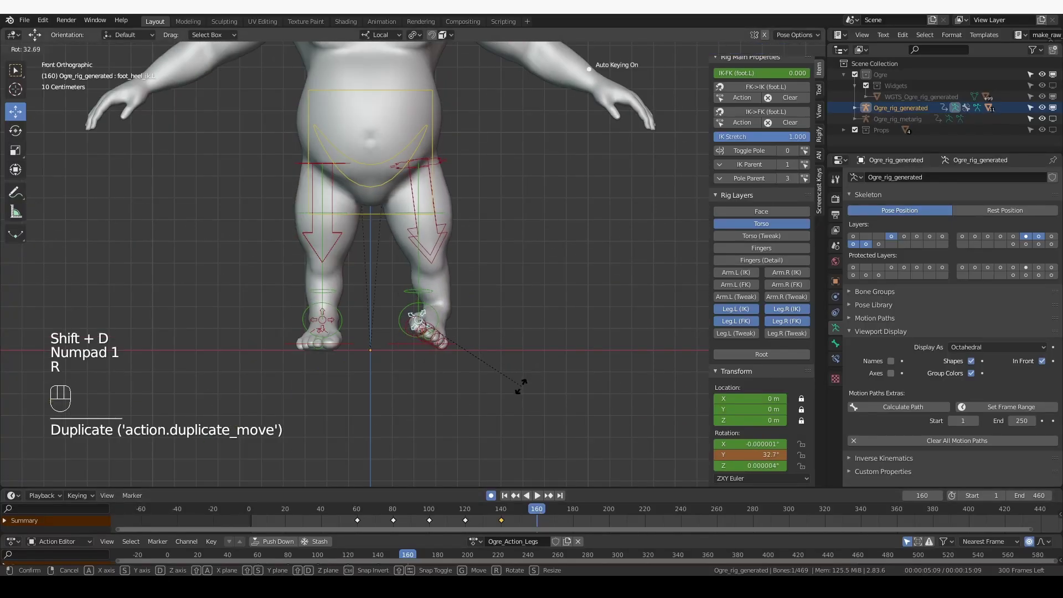
click(494, 426)
Step: At frame 180, clear the left heel control's rotation to key its neutral pose
drag(493, 515, 507, 524)
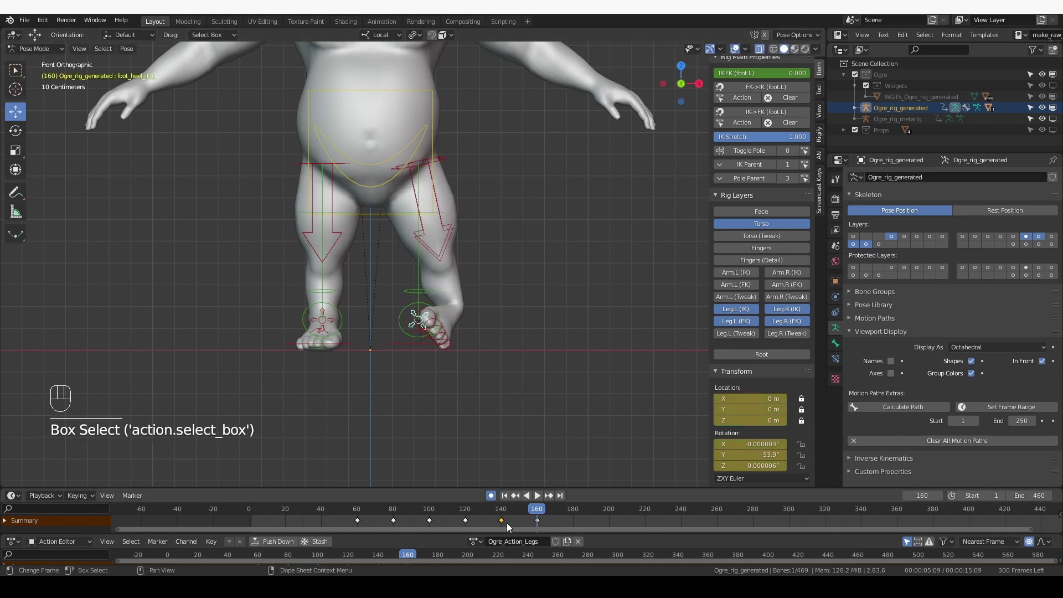
click(573, 511)
key(space)
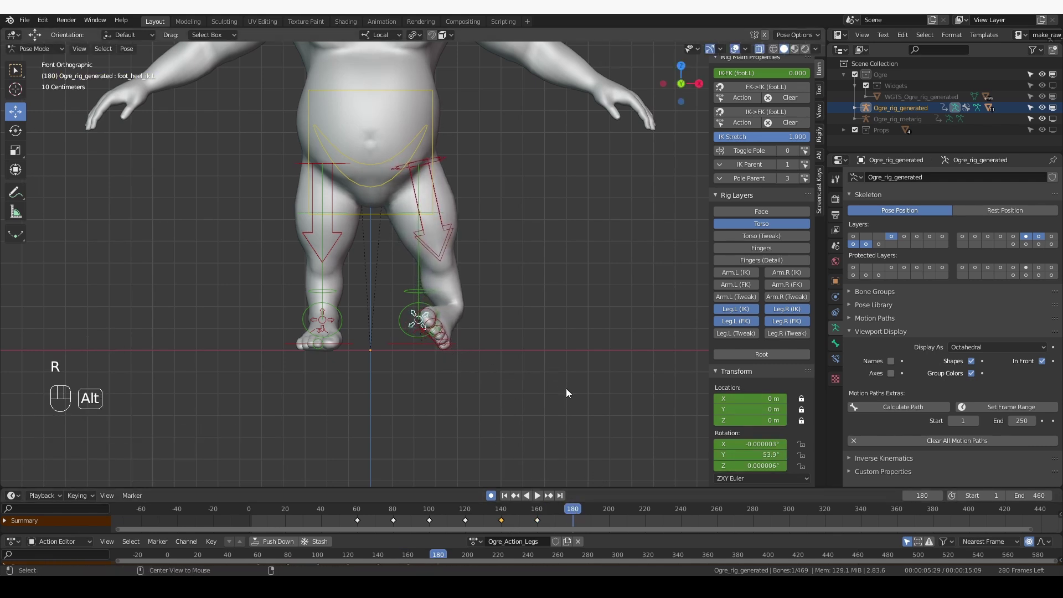
key(alt+r)
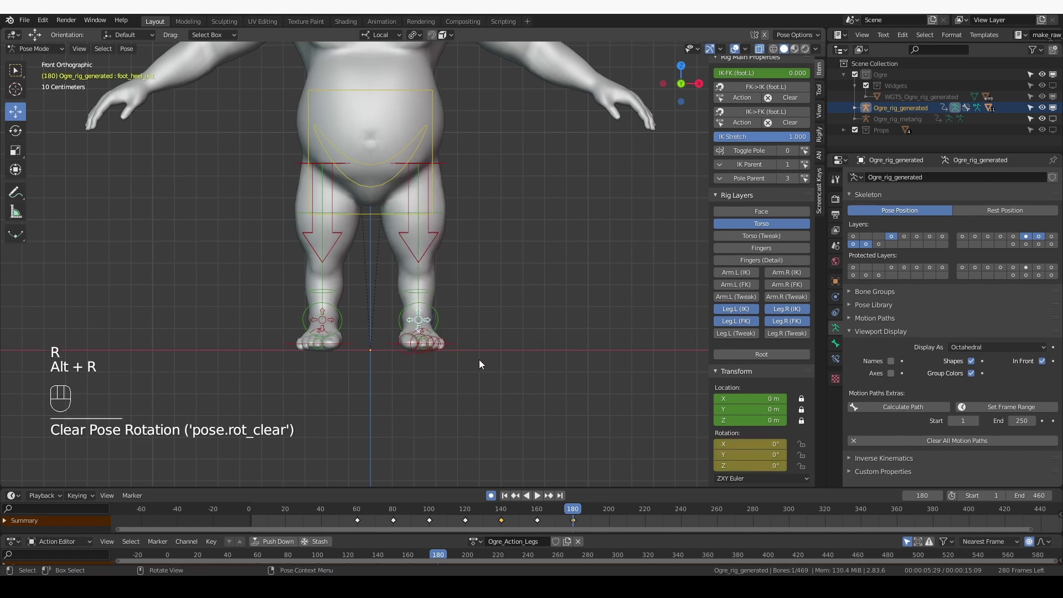
Step: At frame 200, rotate the left heel control in front view to about -57.6° on Y
click(608, 510)
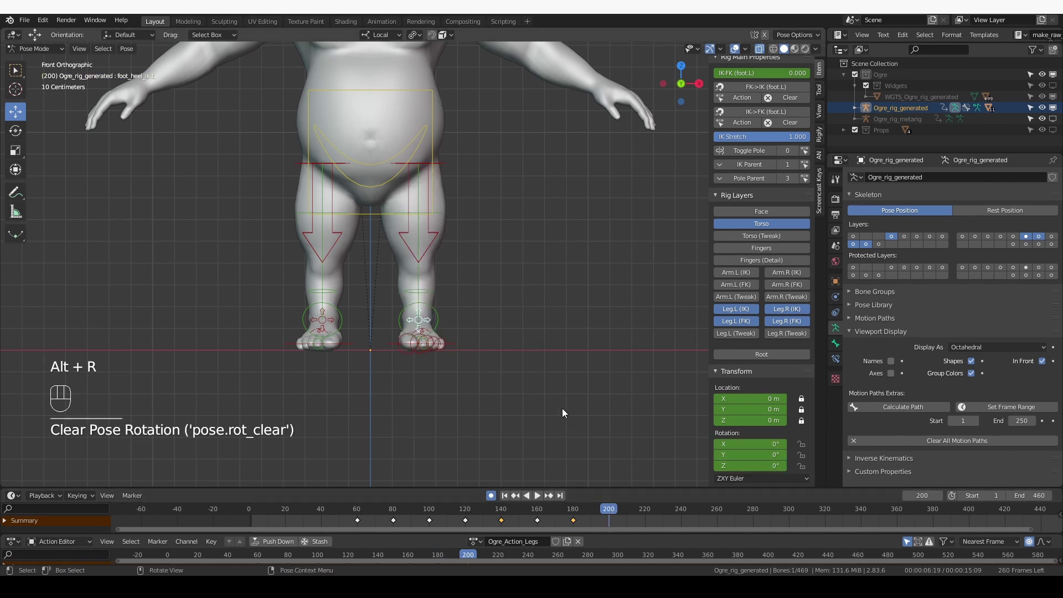
key(r)
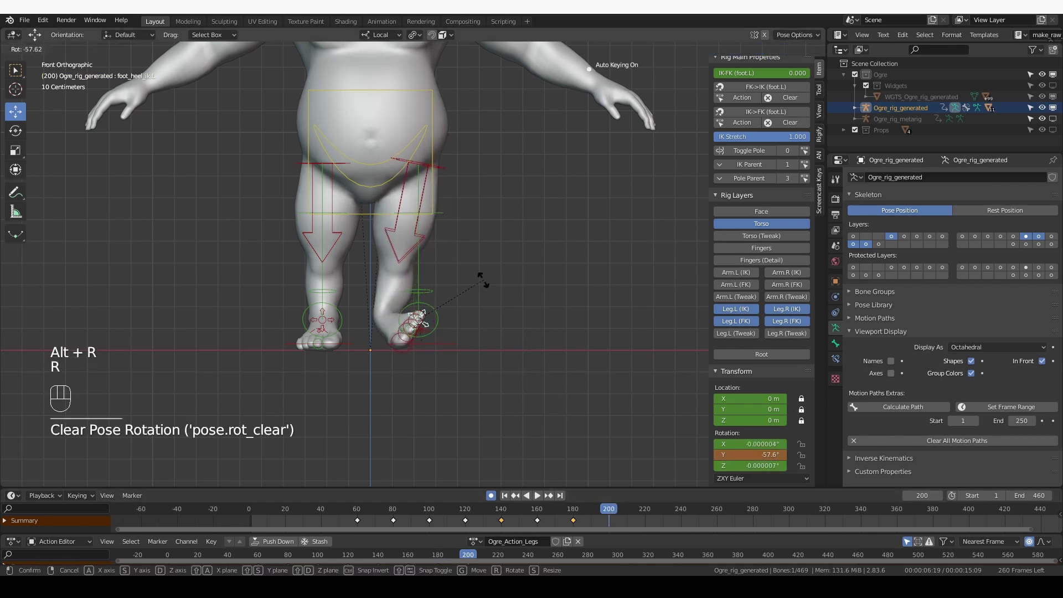
click(482, 280)
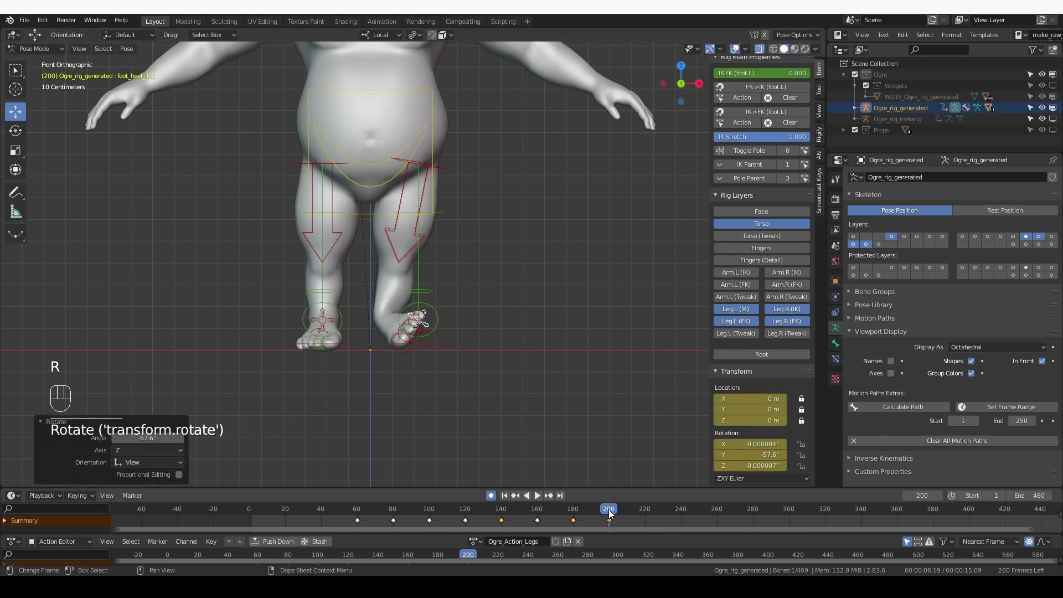
Step: At frame 220, clear the left heel control's rotation so the foot stands flat again
drag(609, 509, 645, 510)
key(alt+r)
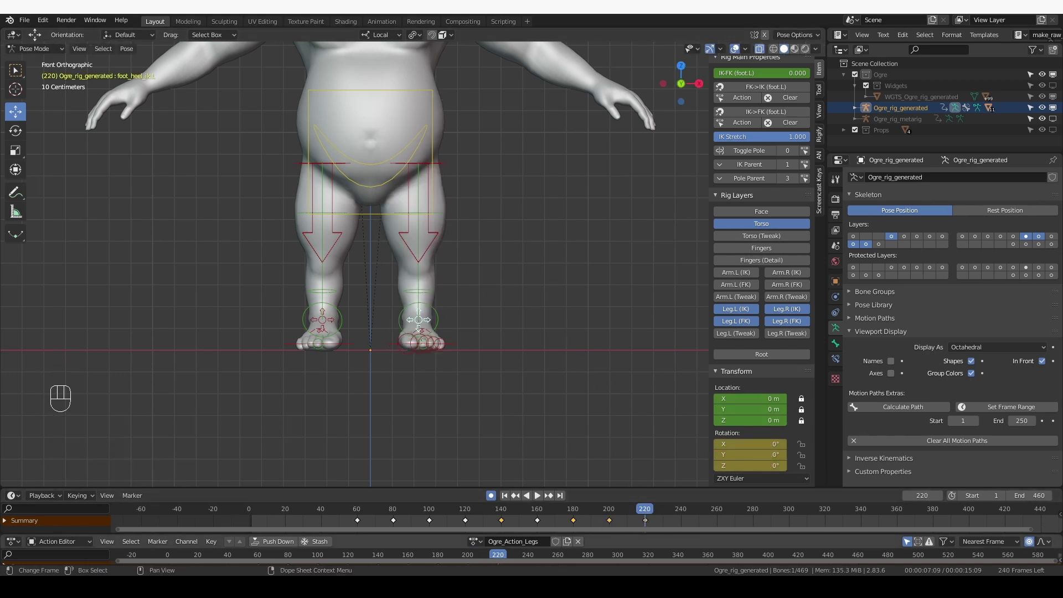
middle_drag(498, 276, 461, 285)
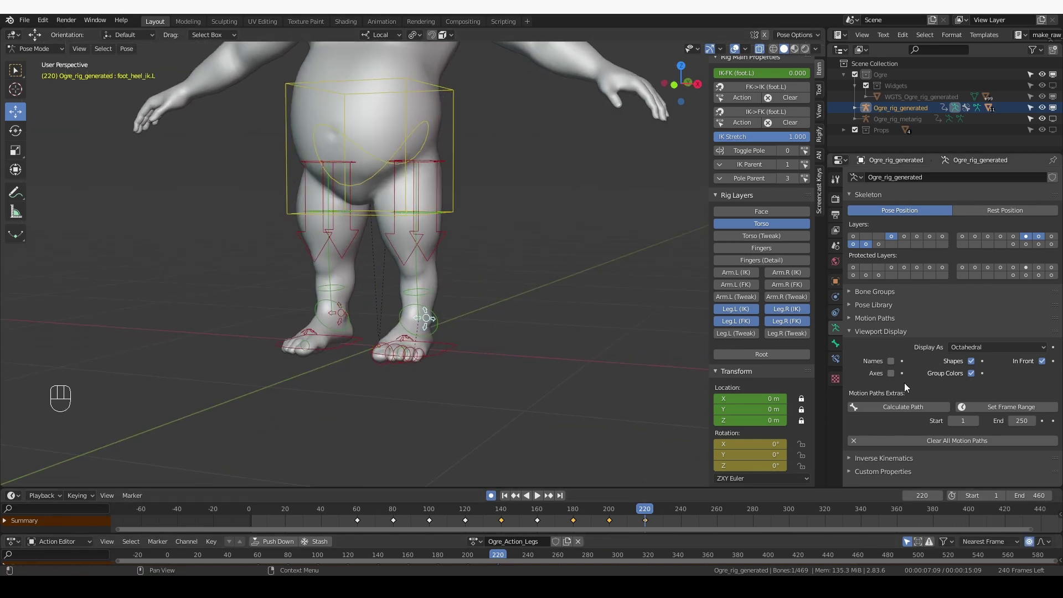
Step: Switch to the right side view and select the left foot IK control (foot_ik.L)
key(KP_3)
click(464, 373)
click(464, 367)
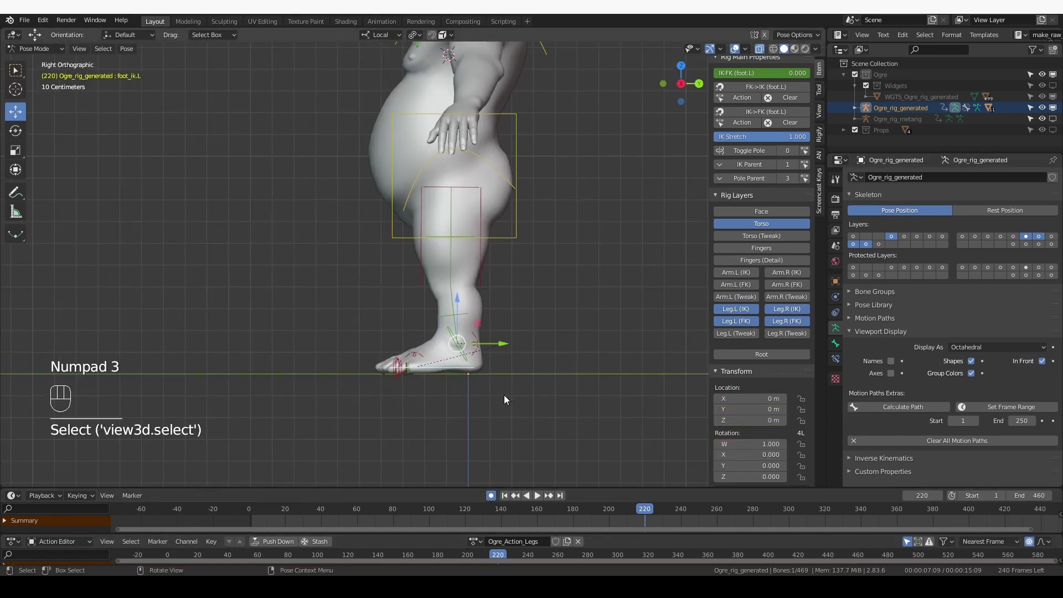
drag(653, 512, 675, 514)
key(r)
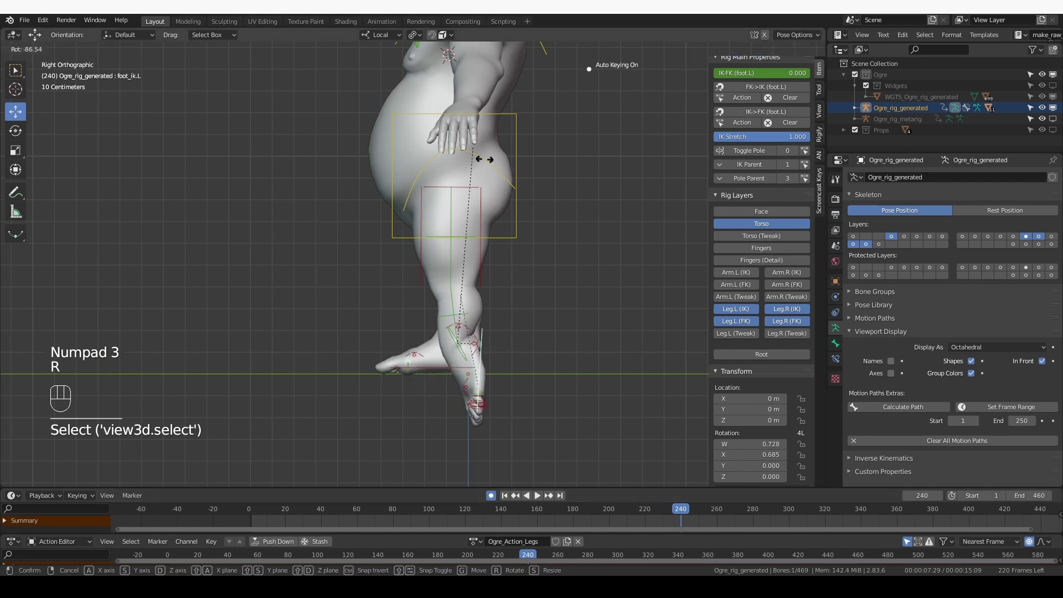
right_click(563, 316)
Step: Keyframe the unrotated pose of the left foot IK control at frame 220 on its rotation values
click(644, 513)
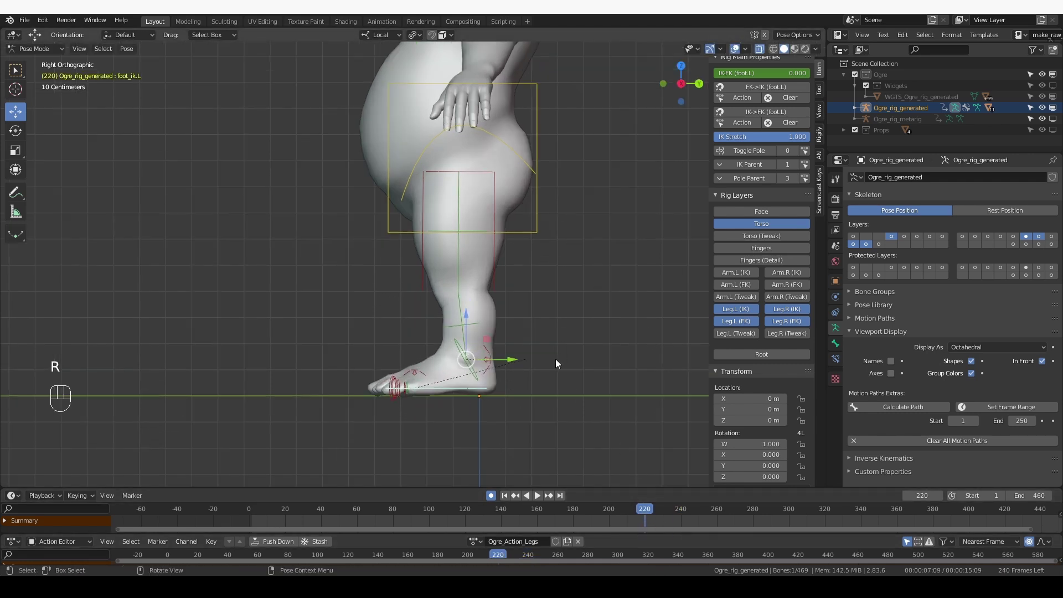
key(i)
scroll(746, 427, down, 3)
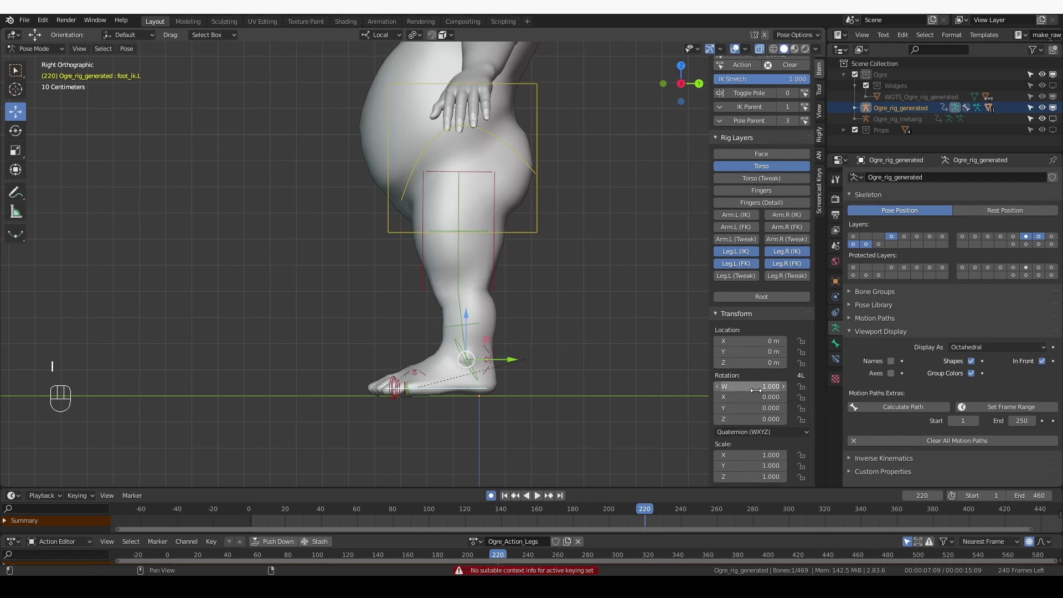
key(i)
Step: At frame 240, rotate the left foot IK control about -63.6° in side view so the toes point down
drag(648, 511, 680, 510)
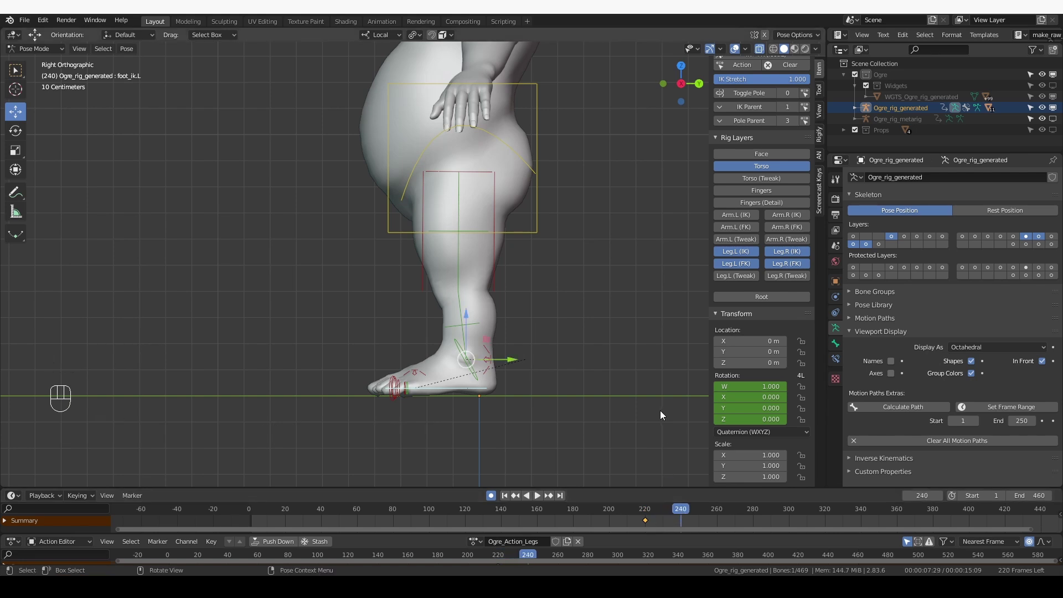
key(r)
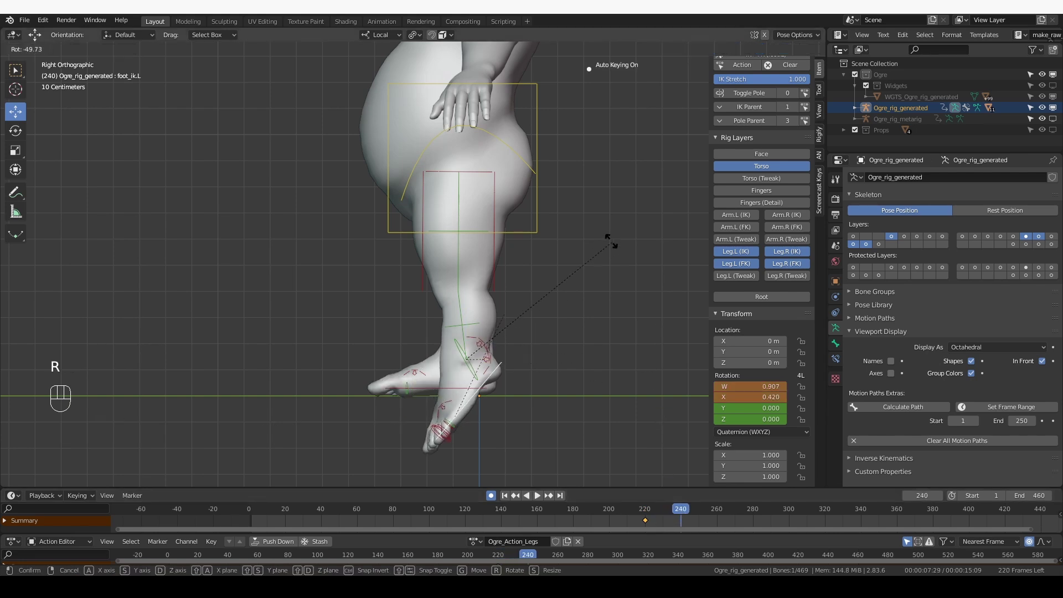
click(590, 196)
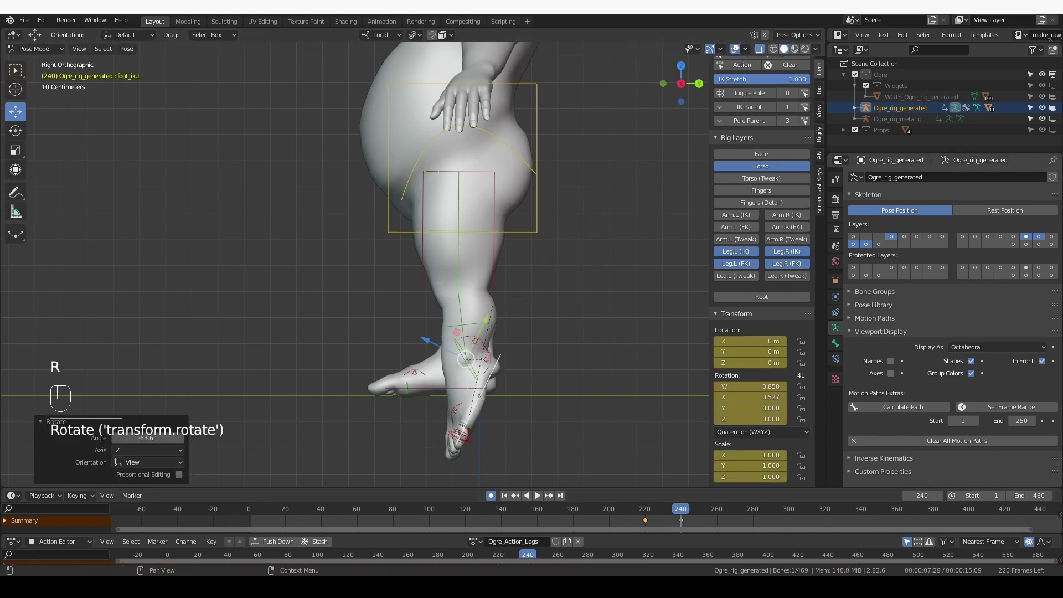
Step: Clear the left foot IK control's rotation at frame 260 and rotate it about 51° in side view at frame 280
drag(675, 510, 752, 510)
key(alt)
key(alt+r)
key(r)
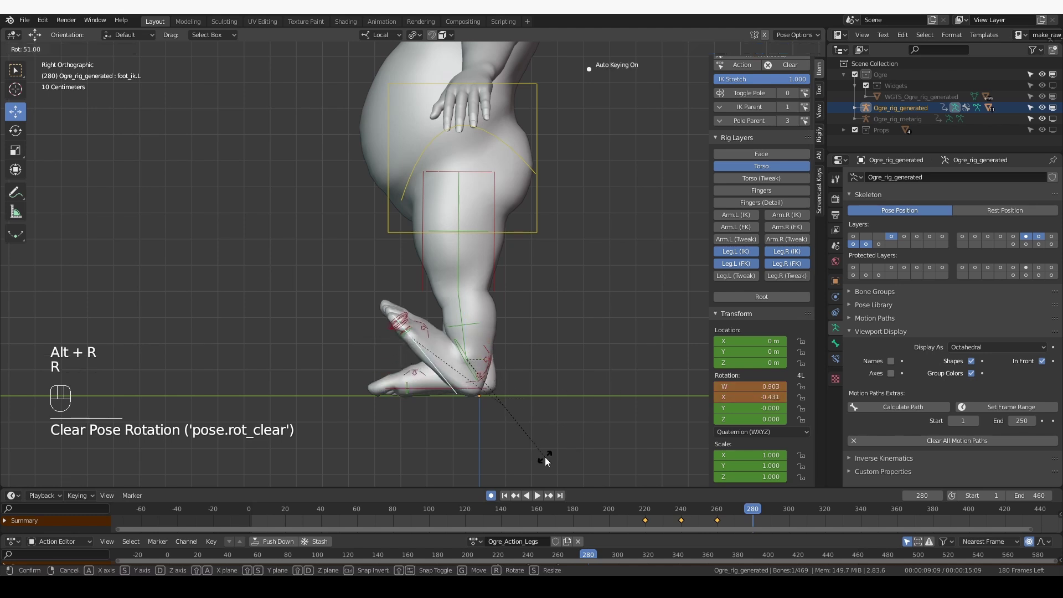
click(546, 457)
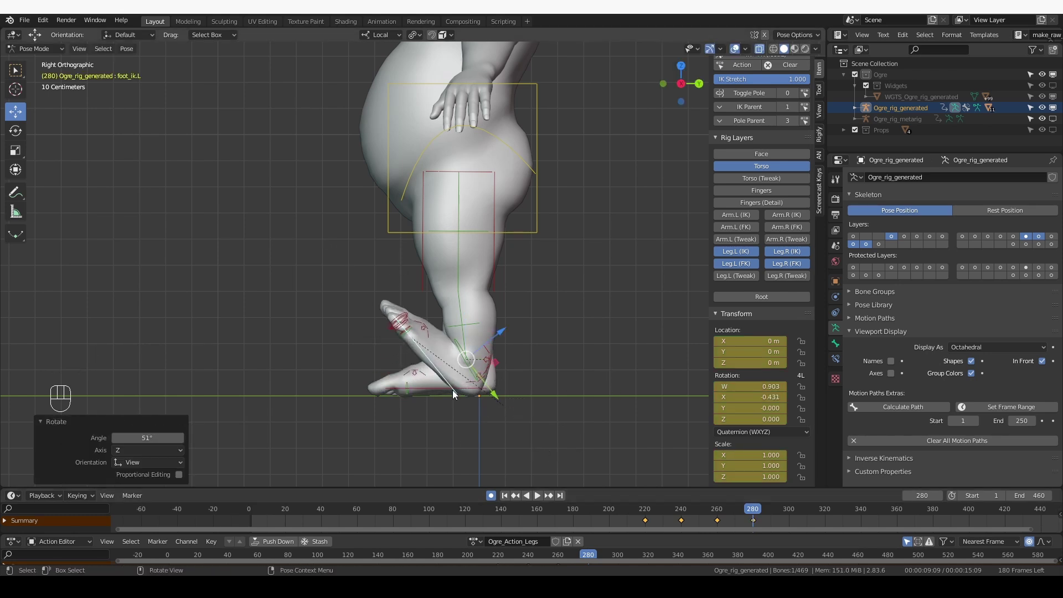
Step: At frame 300, clear the left foot IK control's rotation and keyframe the left foot's IK-FK switch at 0.000
click(789, 508)
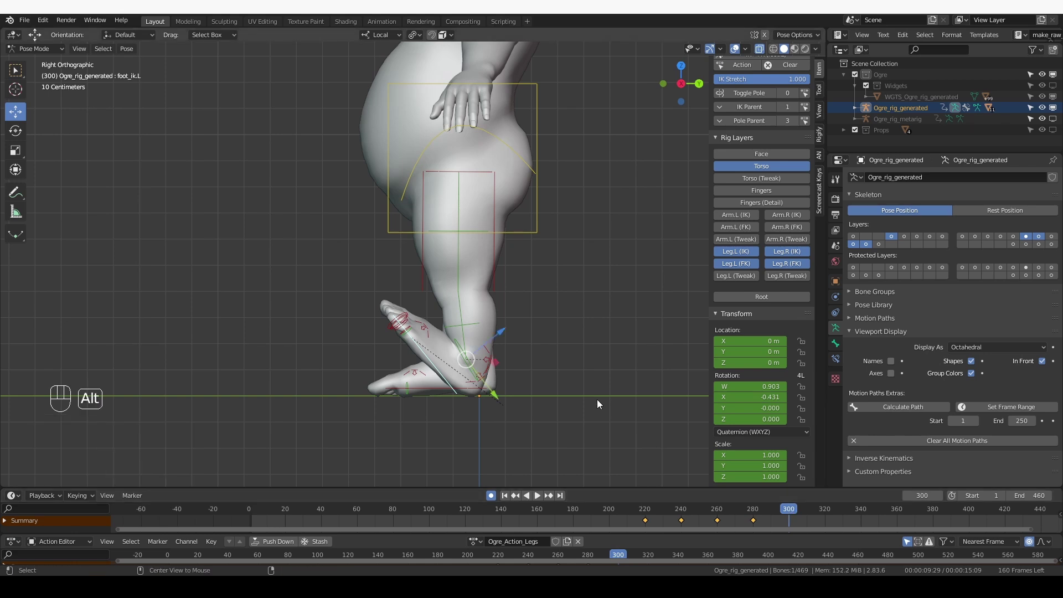
key(alt+r)
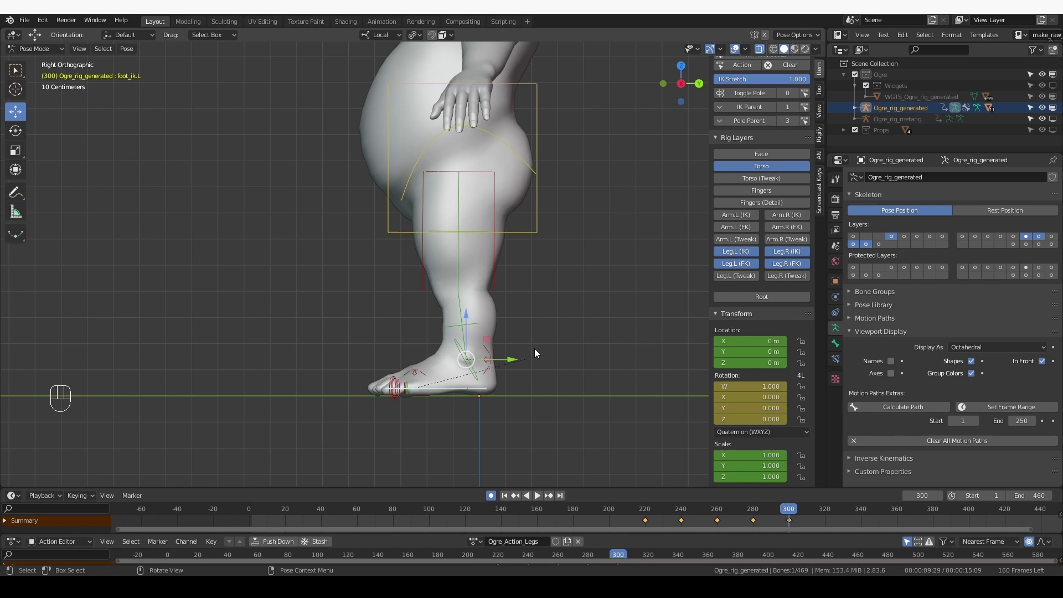
scroll(758, 194, up, 5)
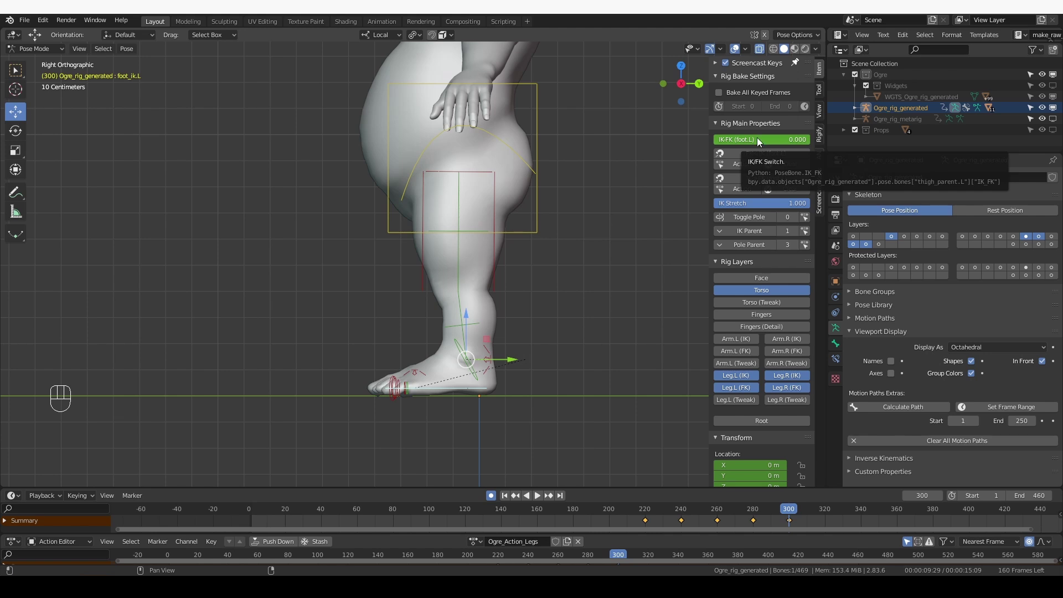
key(i)
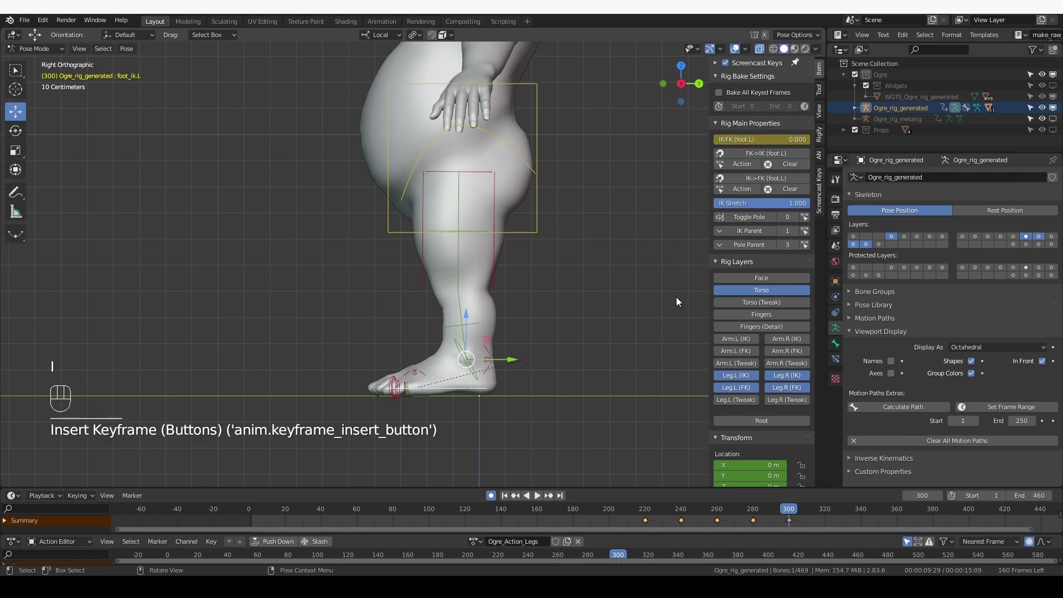
Step: At frame 301, set the left foot's IK-FK switch to 1.000 and keyframe it
click(939, 496)
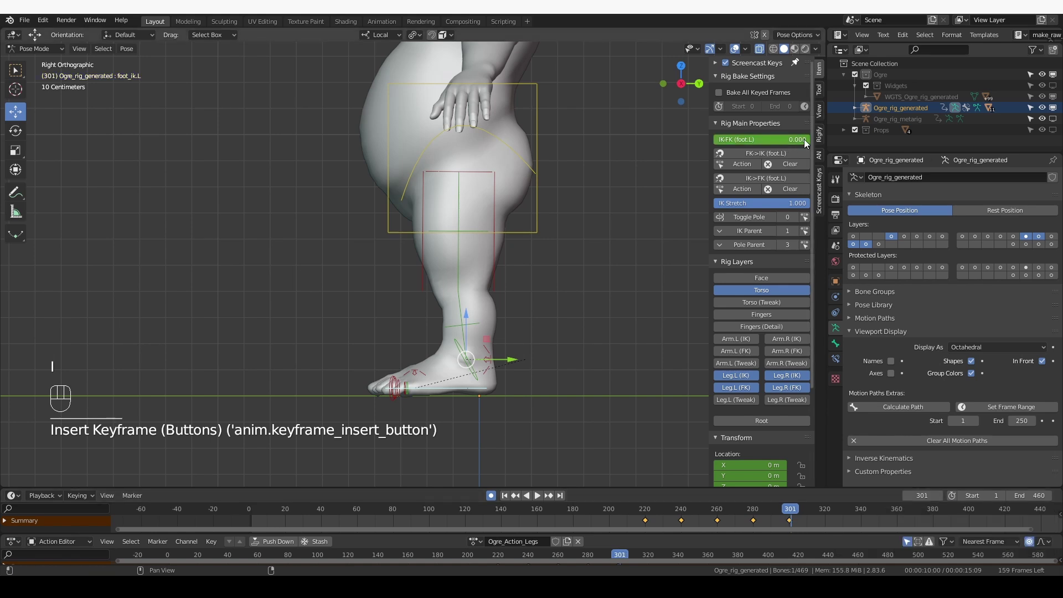
click(782, 139)
drag(782, 140, 809, 140)
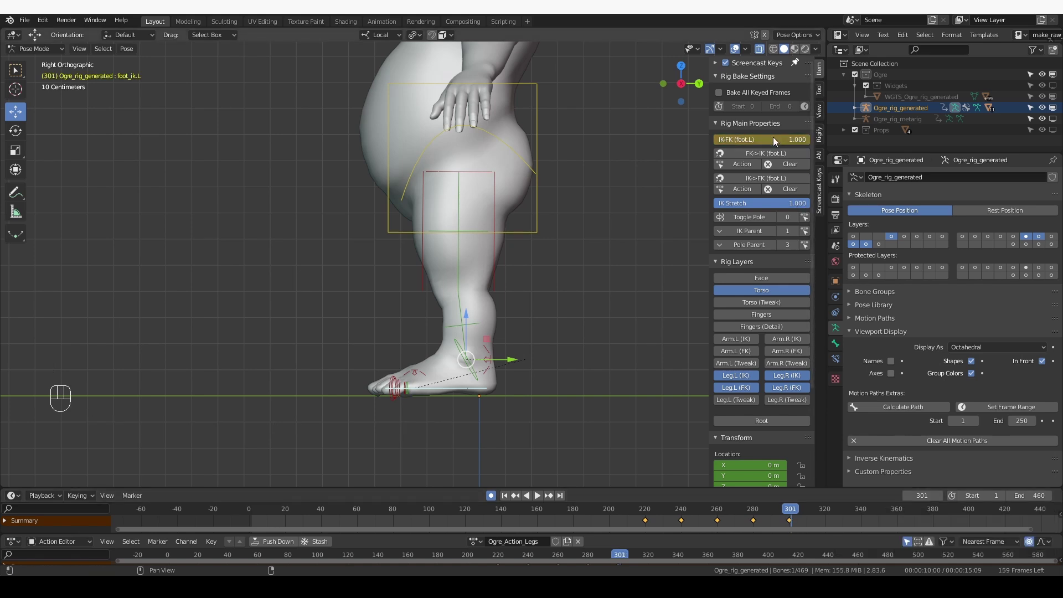
key(i)
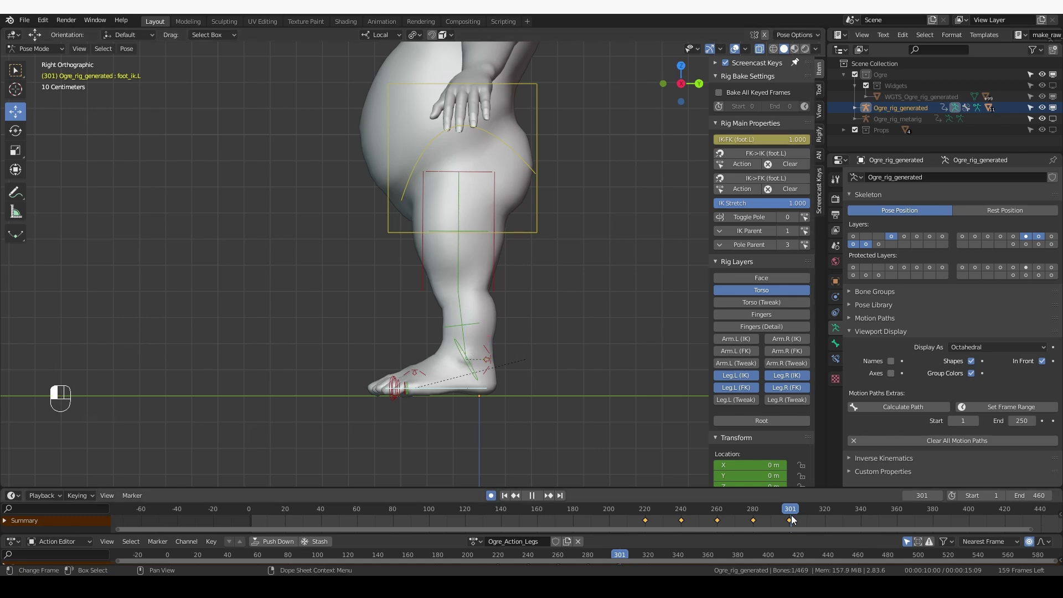
Step: At frame 320, select the left thigh FK control for rotating and hide the Leg.L (IK), Leg.R (IK) and Leg.R (FK) layers
middle_drag(450, 357, 576, 374)
scroll(575, 374, up, 3)
drag(793, 514, 820, 514)
key(space)
click(465, 238)
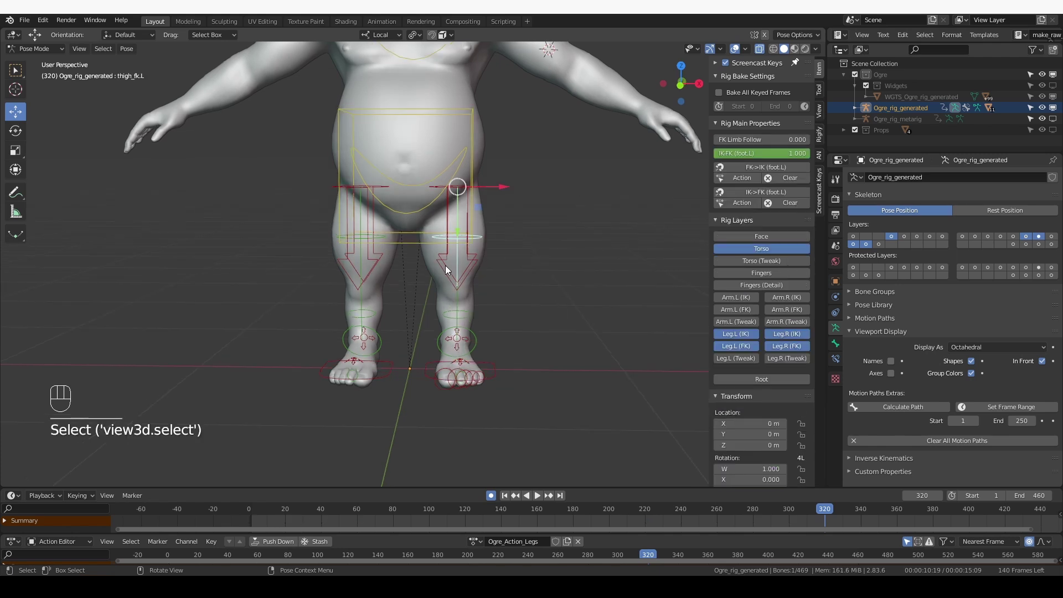
click(17, 132)
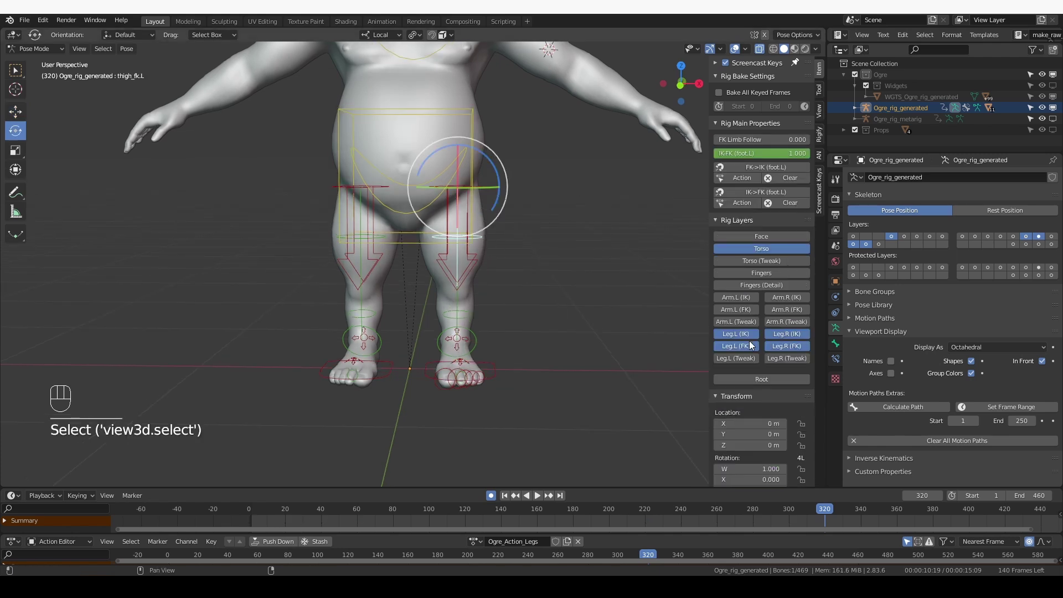
click(744, 334)
click(782, 334)
click(783, 346)
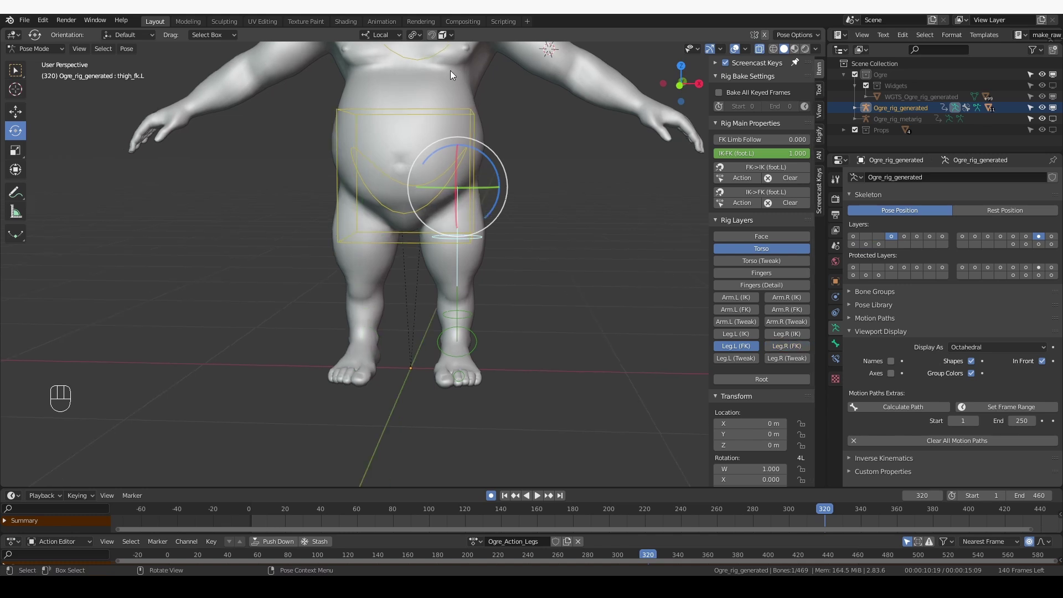
Step: Rotate the left thigh FK control about -92.9° around its local Y axis at frame 320 and clear its rotation at frame 300
drag(480, 185, 451, 92)
click(788, 509)
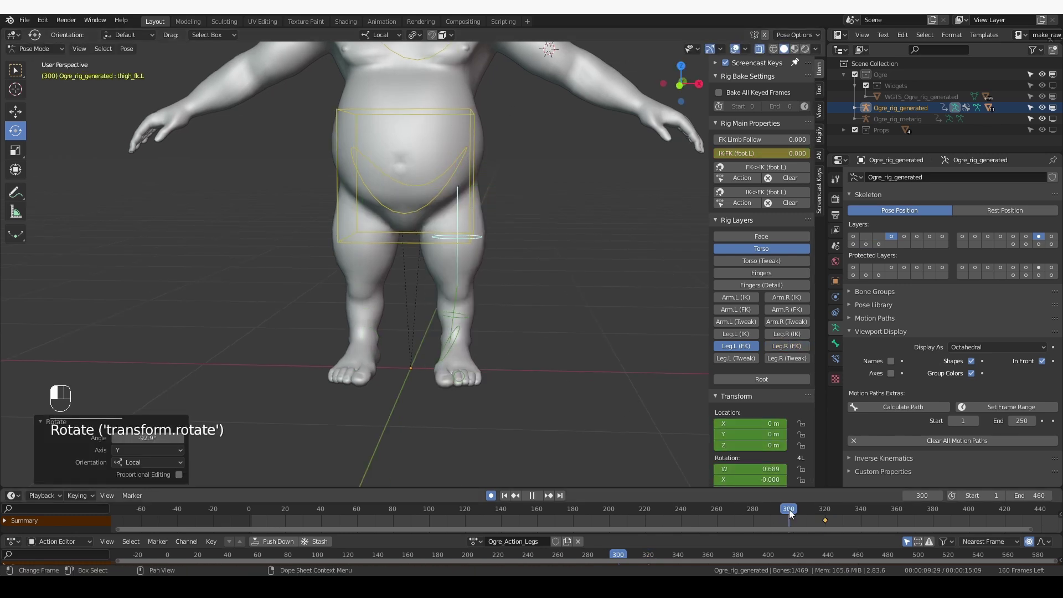
key(Escape)
key(alt+r)
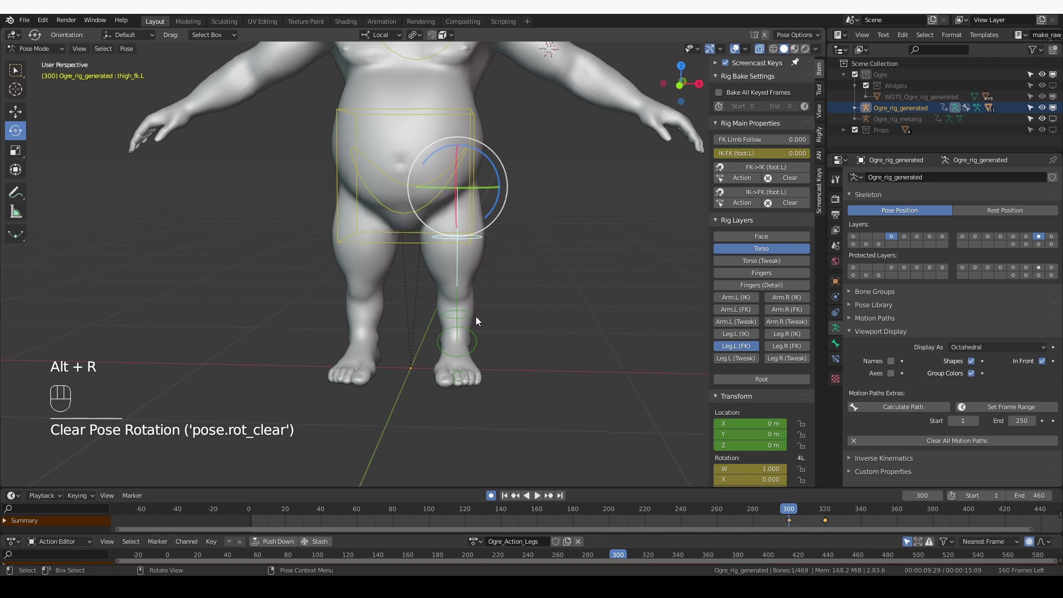
Step: Keyframe the unrotated poses of the left shin and left foot FK controls at frame 300 on their rotation values
click(474, 340)
middle_drag(521, 376, 487, 376)
click(474, 230)
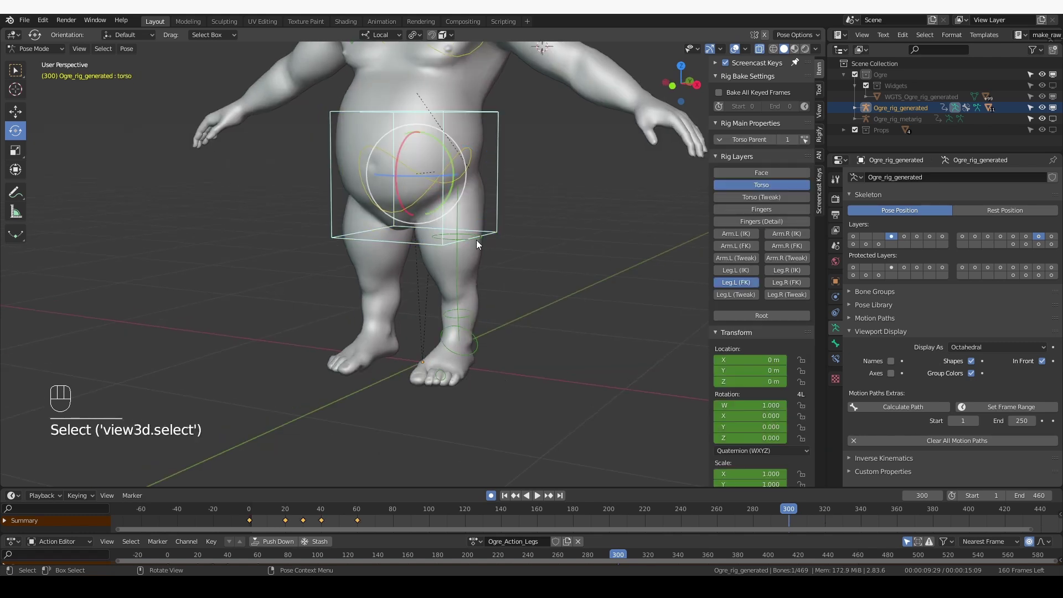
click(476, 240)
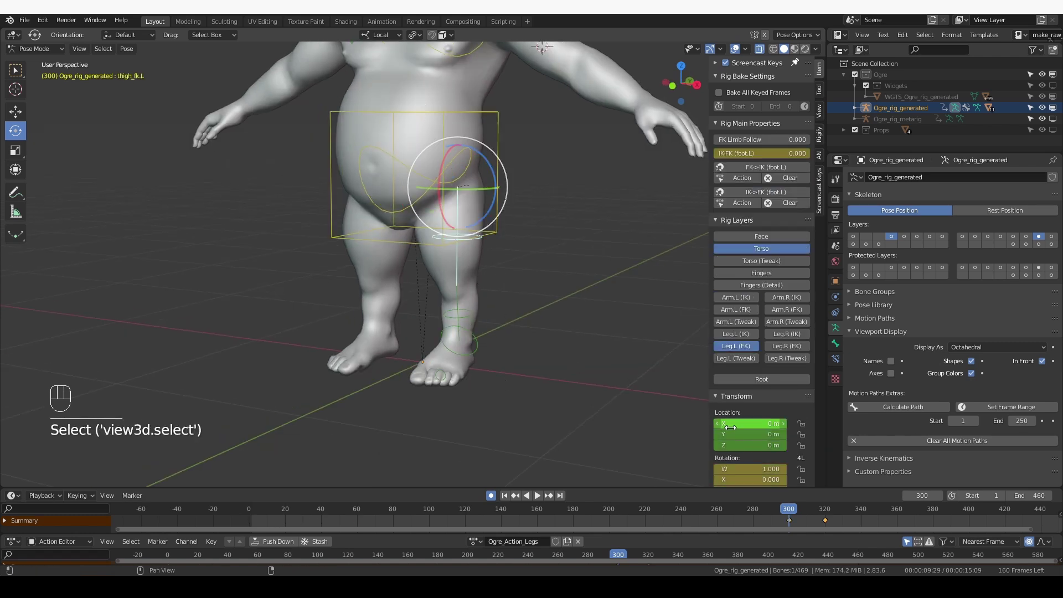
scroll(749, 426, down, 2)
click(470, 312)
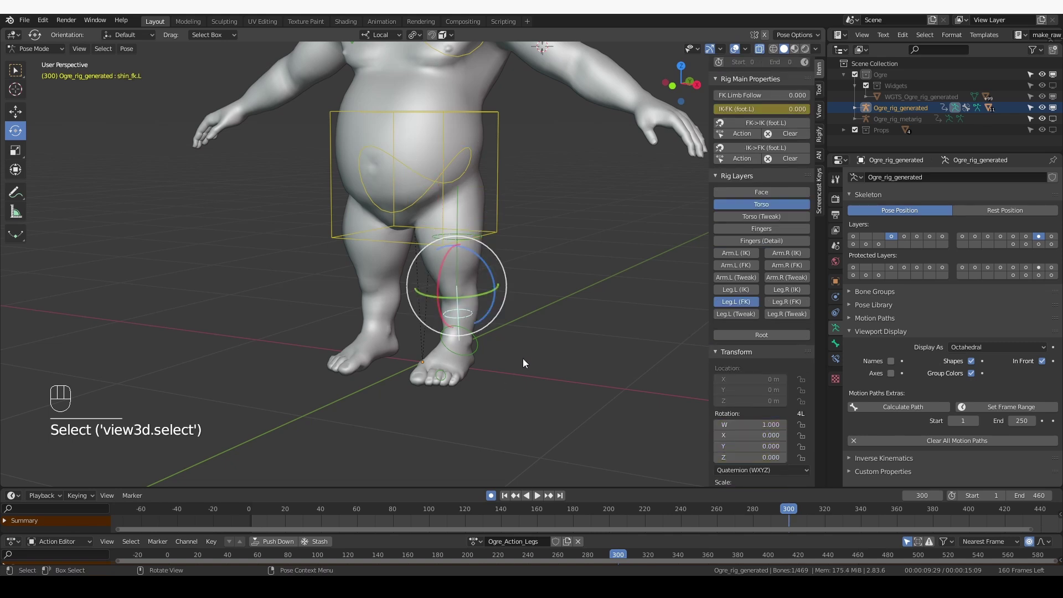
scroll(749, 408, down, 2)
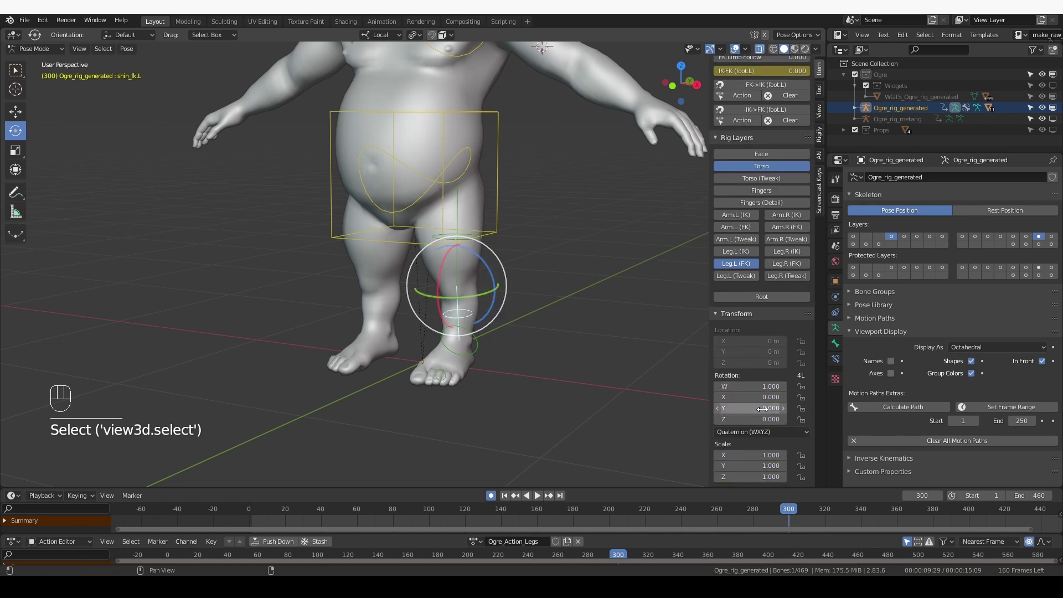
key(i)
click(459, 345)
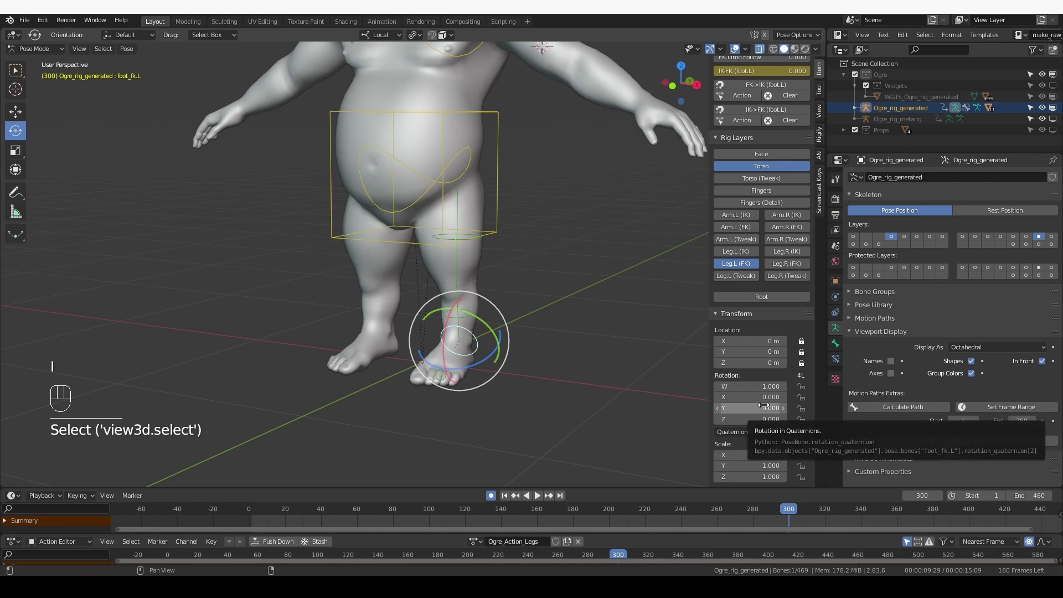
key(i)
drag(788, 508, 825, 509)
middle_drag(456, 277, 470, 277)
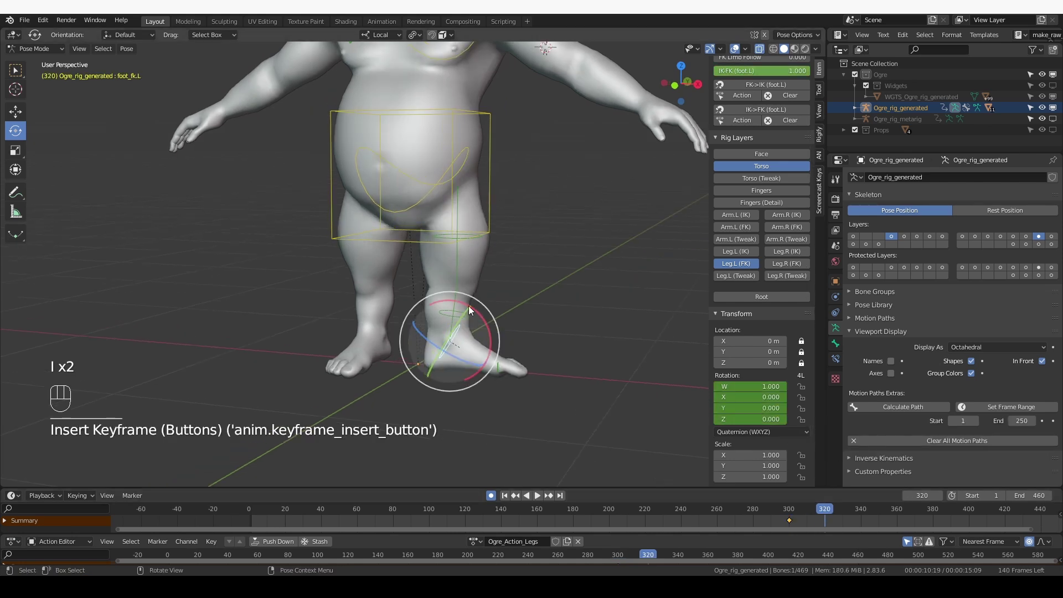
click(473, 241)
scroll(482, 251, up, 2)
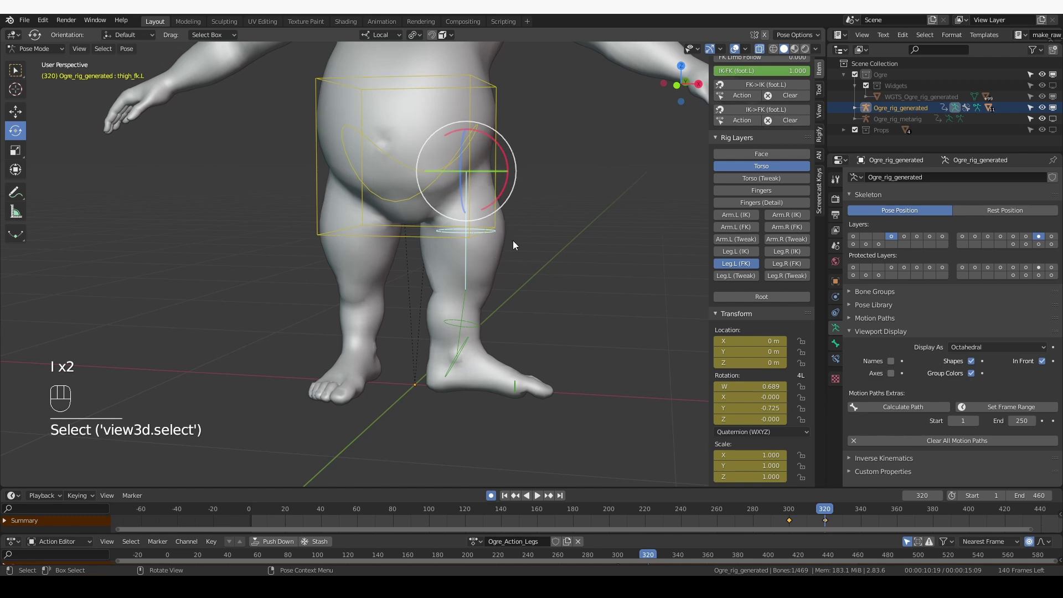
middle_drag(477, 277, 466, 300)
middle_drag(481, 243, 489, 344)
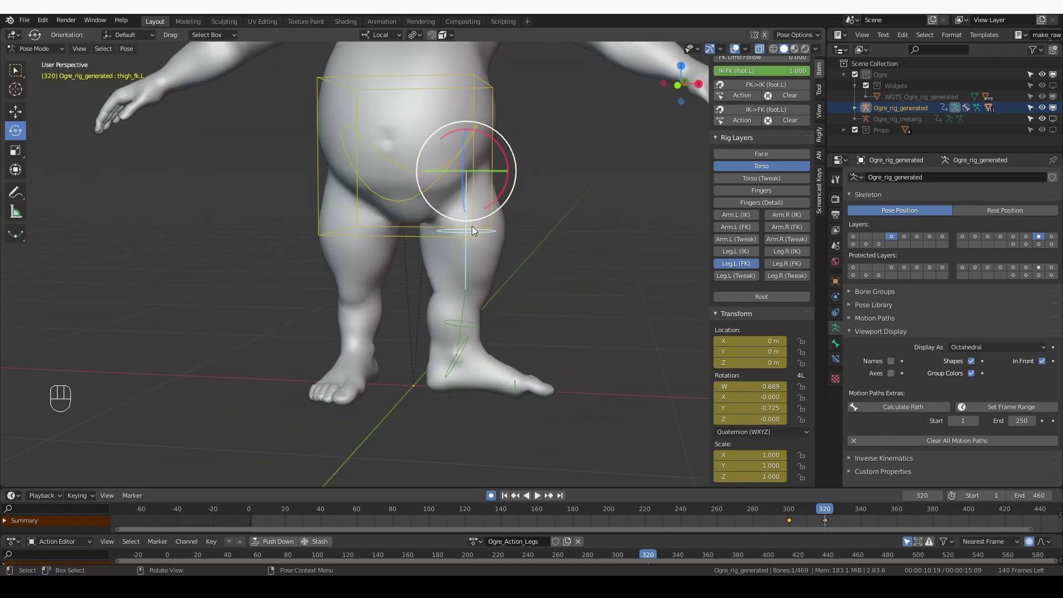
click(473, 335)
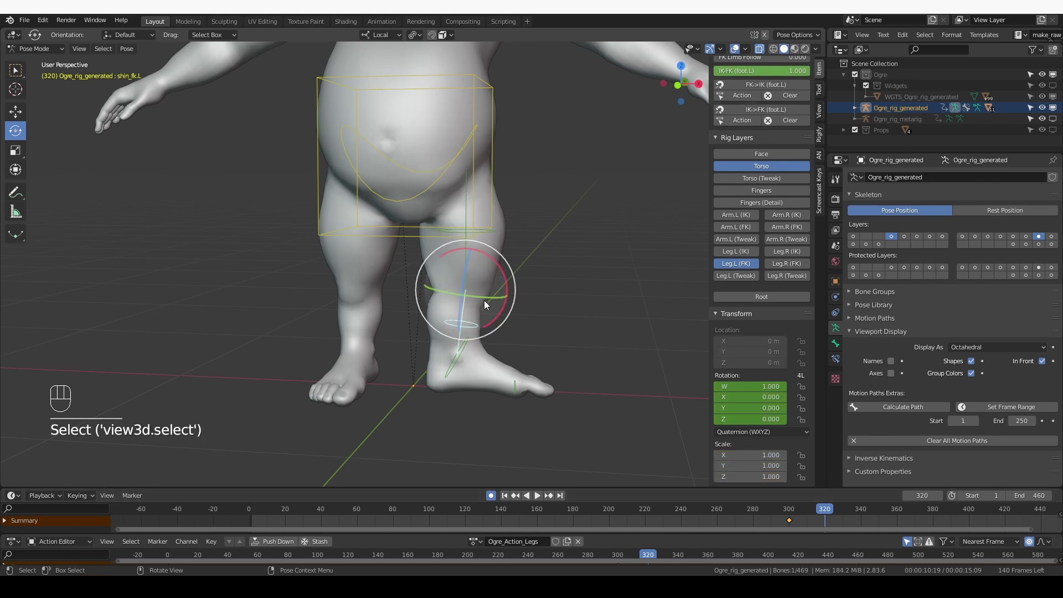
drag(483, 300, 435, 207)
right_click(435, 207)
drag(488, 297, 525, 298)
right_click(525, 298)
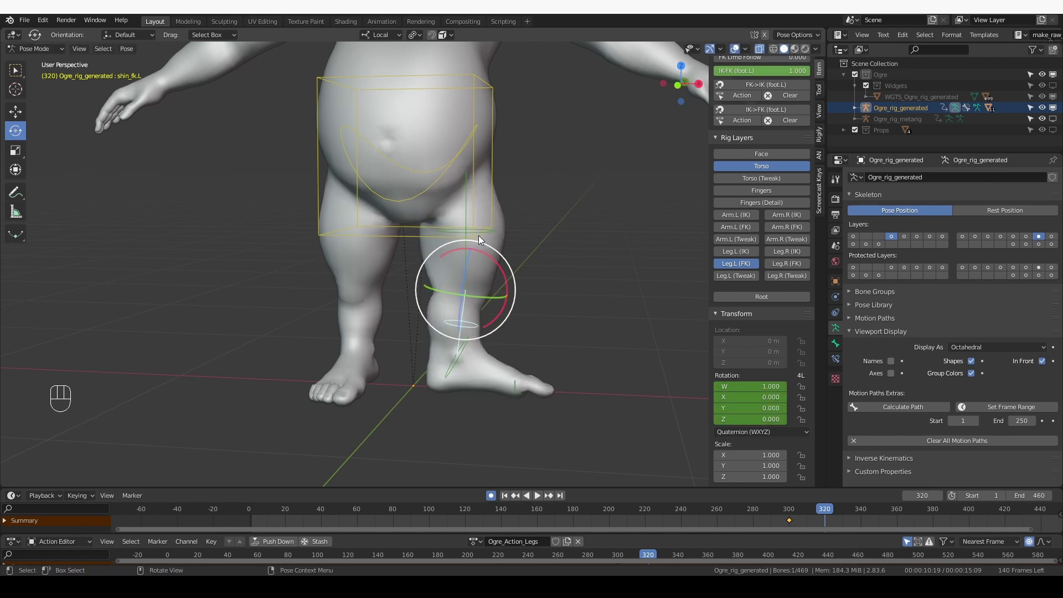
Step: Select the left thigh FK control and clear its rotation at frame 340
click(483, 237)
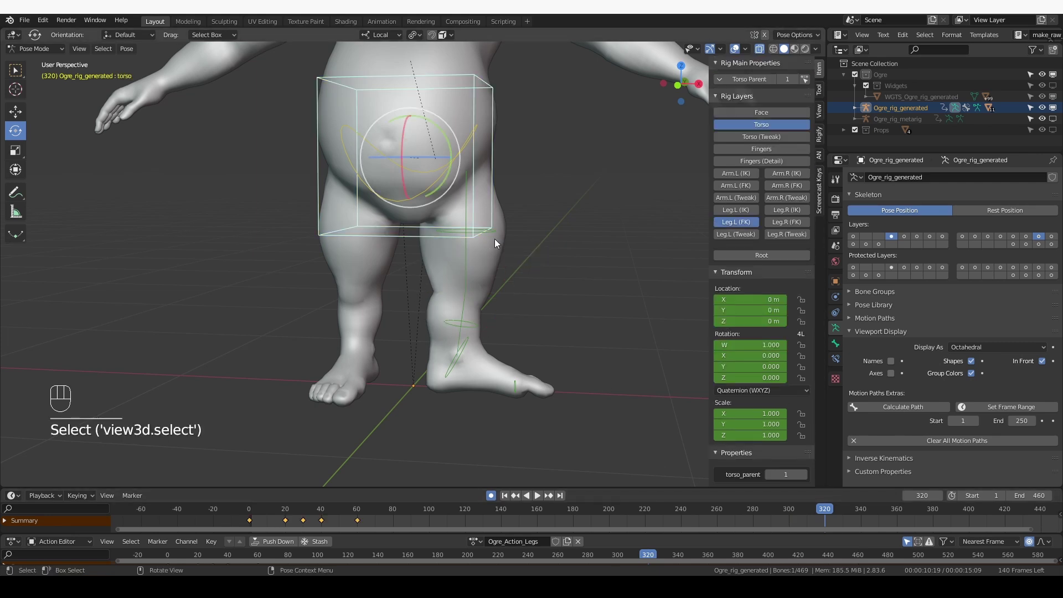
click(494, 234)
click(860, 508)
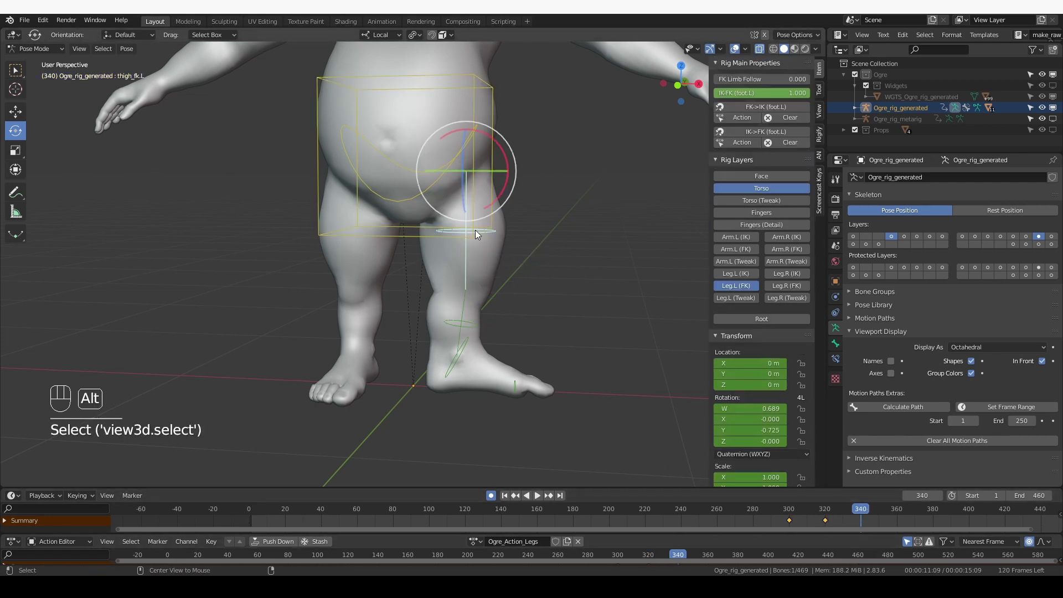
key(alt+r)
middle_drag(509, 343, 516, 345)
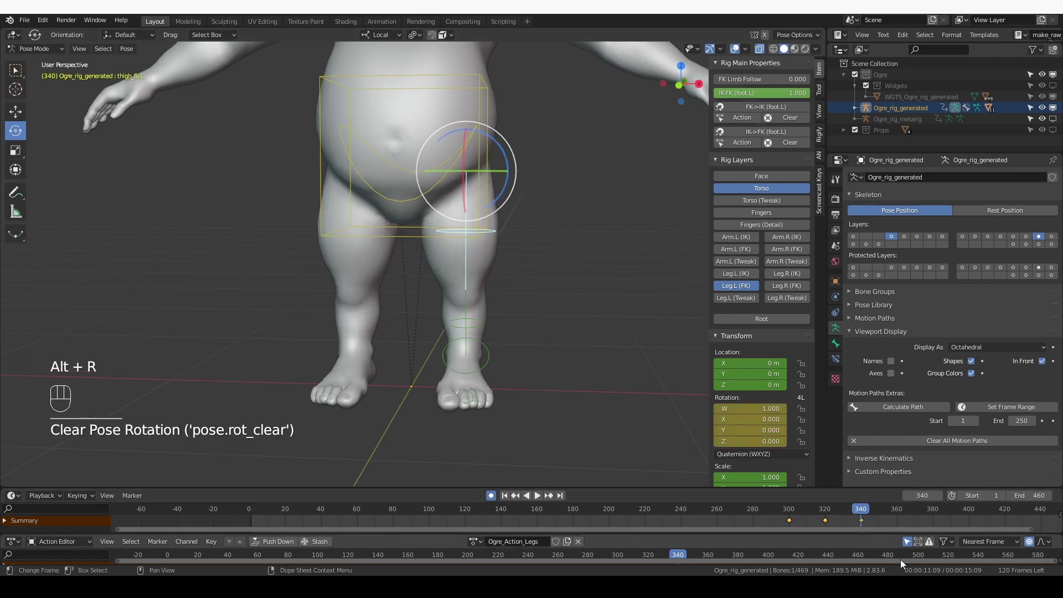
Step: At frame 360, rotate the left thigh FK control about -91° in the right side view so the leg swings backward
middle_drag(866, 518, 520, 512)
click(550, 509)
drag(503, 508, 550, 508)
click(551, 511)
key(KP_3)
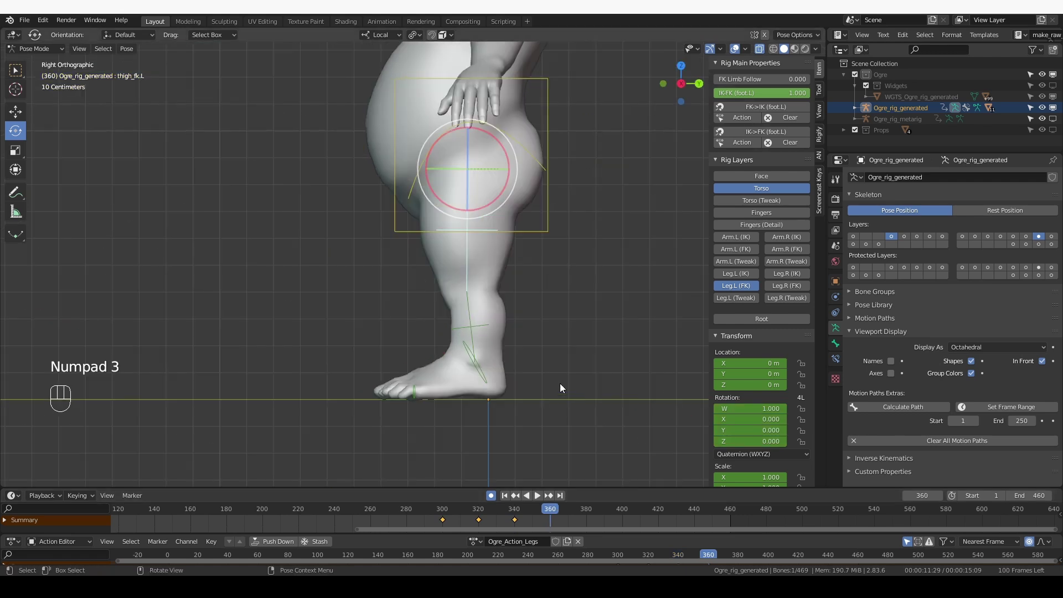
key(r)
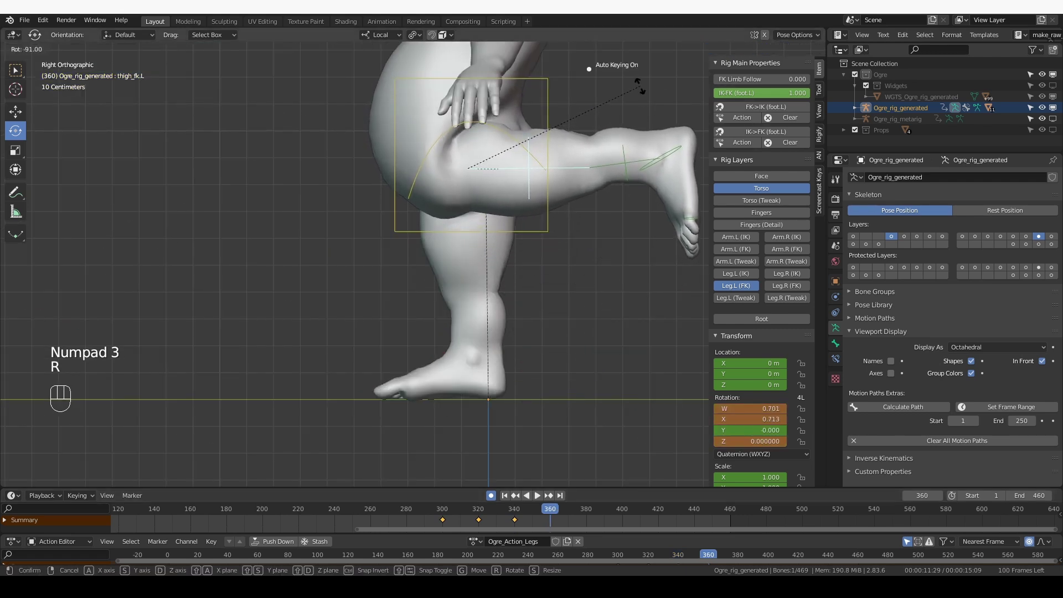
click(641, 86)
Step: Clear the left thigh FK control's rotation at frame 380 and rotate it about 91° forward in side view at frame 400
click(586, 511)
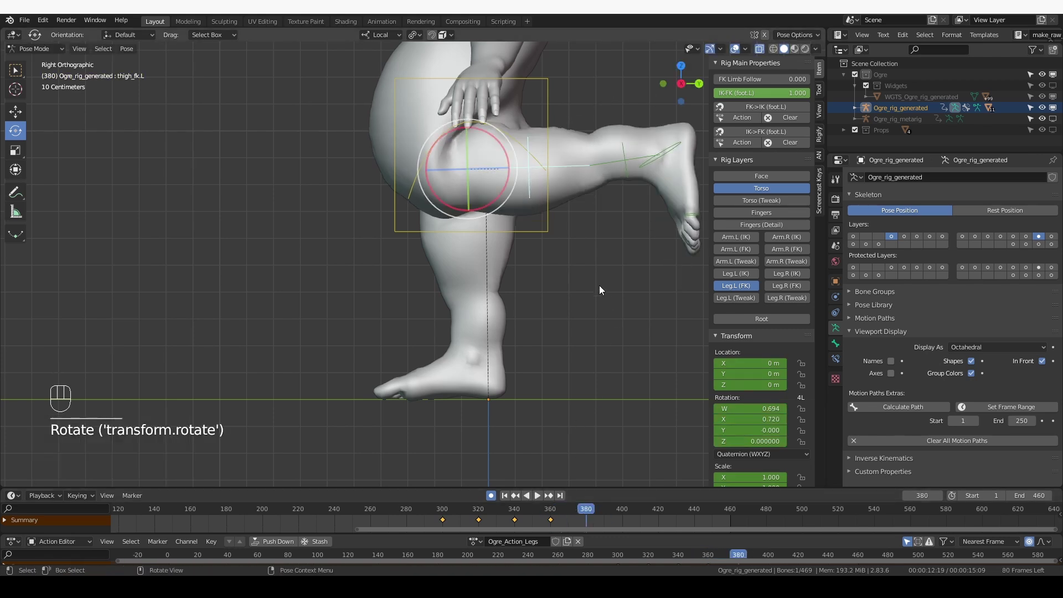
middle_drag(566, 304, 579, 321)
key(alt+r)
drag(623, 509, 622, 509)
key(KP_3)
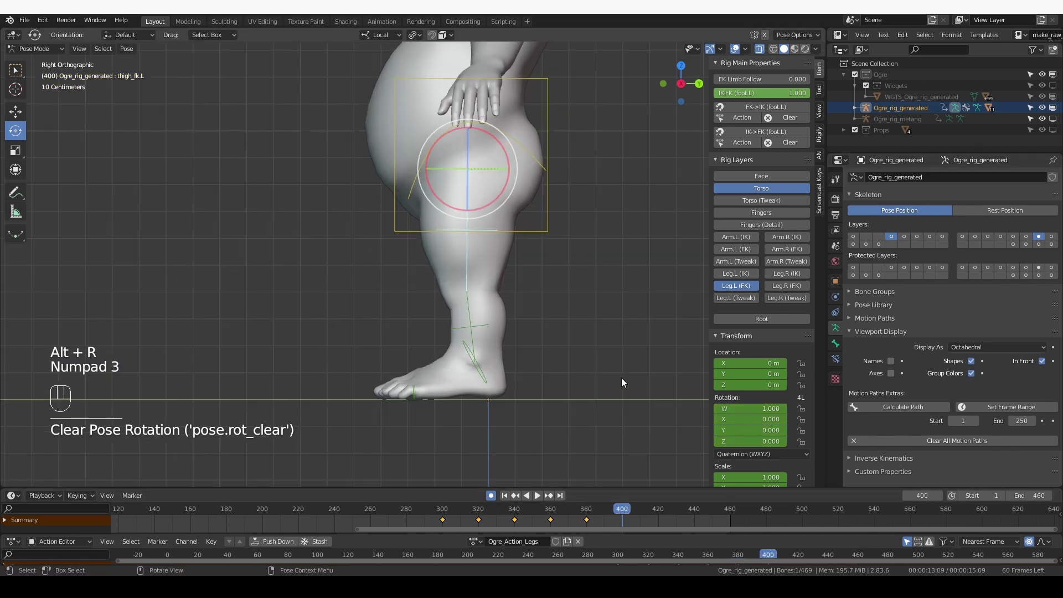
key(r)
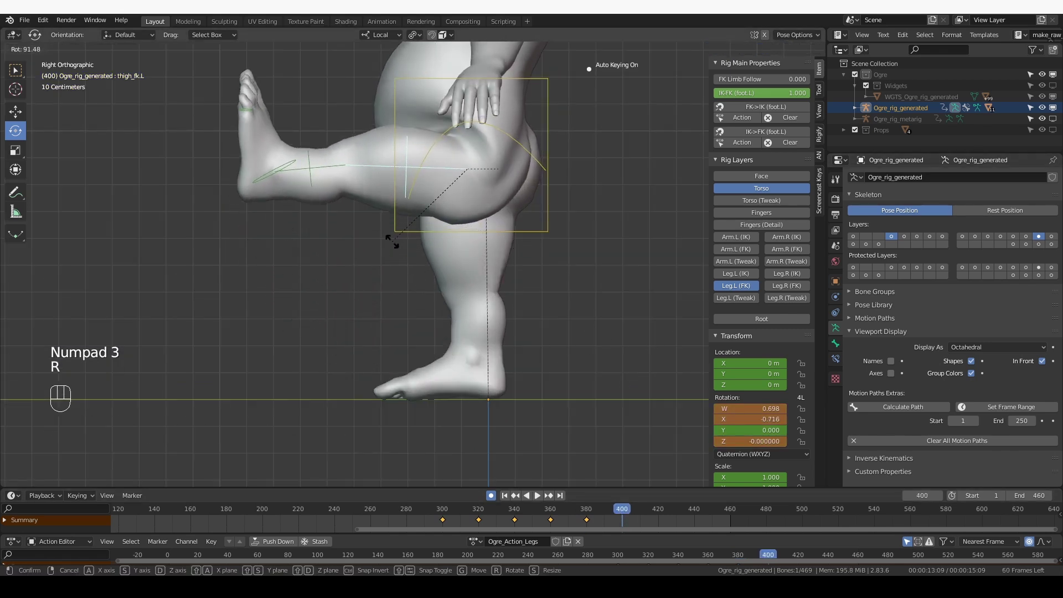
click(391, 237)
Step: At frame 400, rotate the left shin FK control about -122° in side view to bend the knee
click(308, 171)
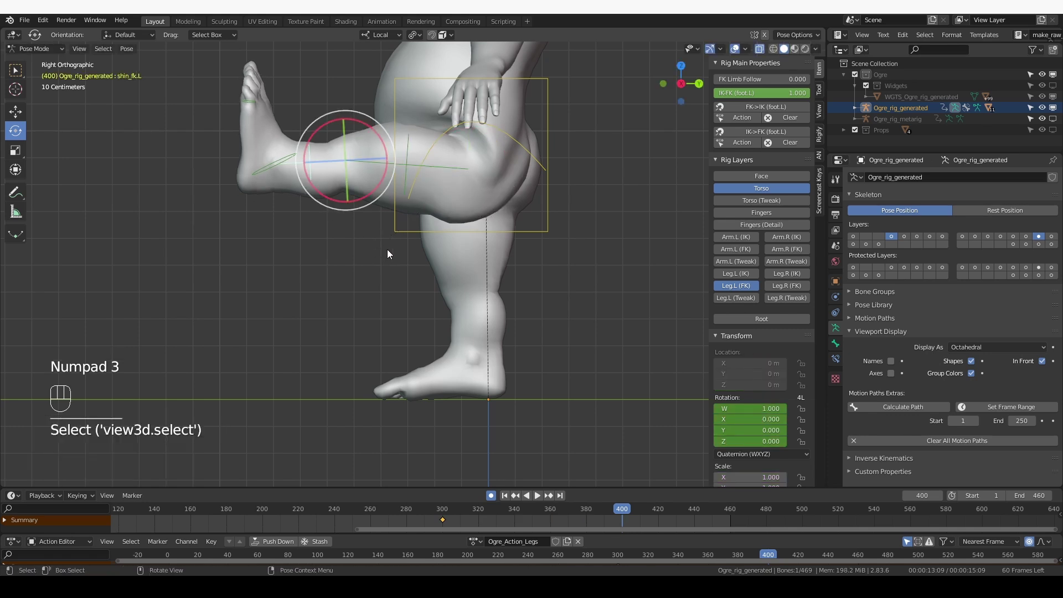
key(r)
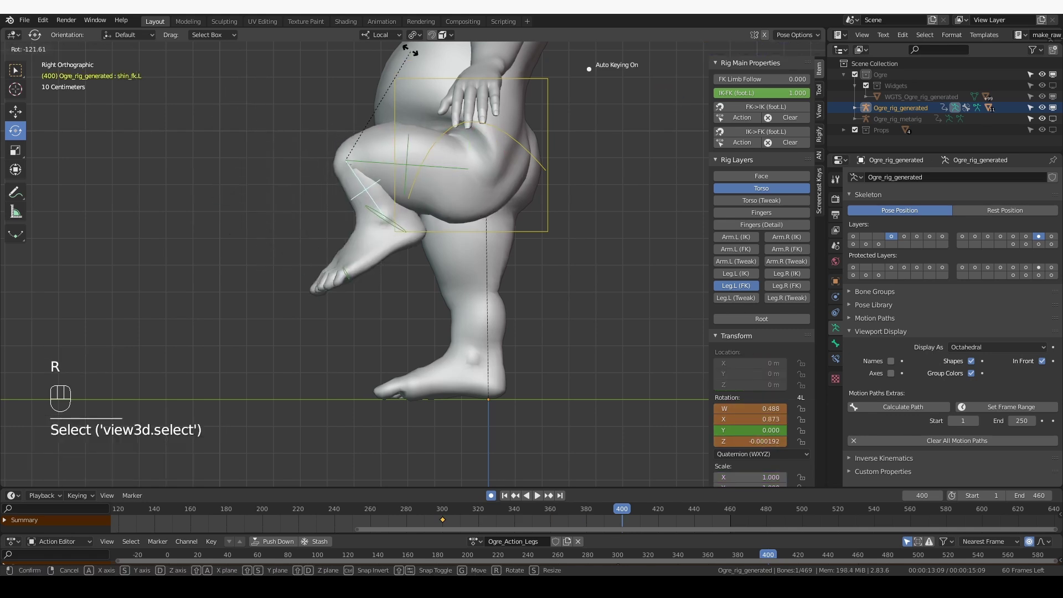
click(411, 49)
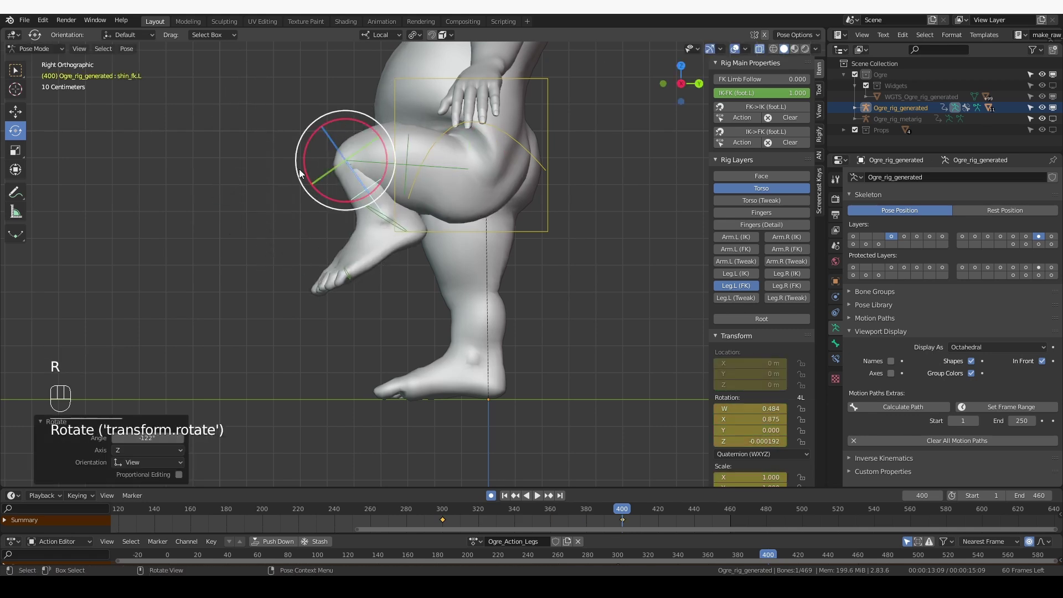
Step: Move the left shin FK control's keyframe from frame 300 to frame 380, just before its bent pose at frame 400
drag(442, 520, 621, 516)
click(441, 520)
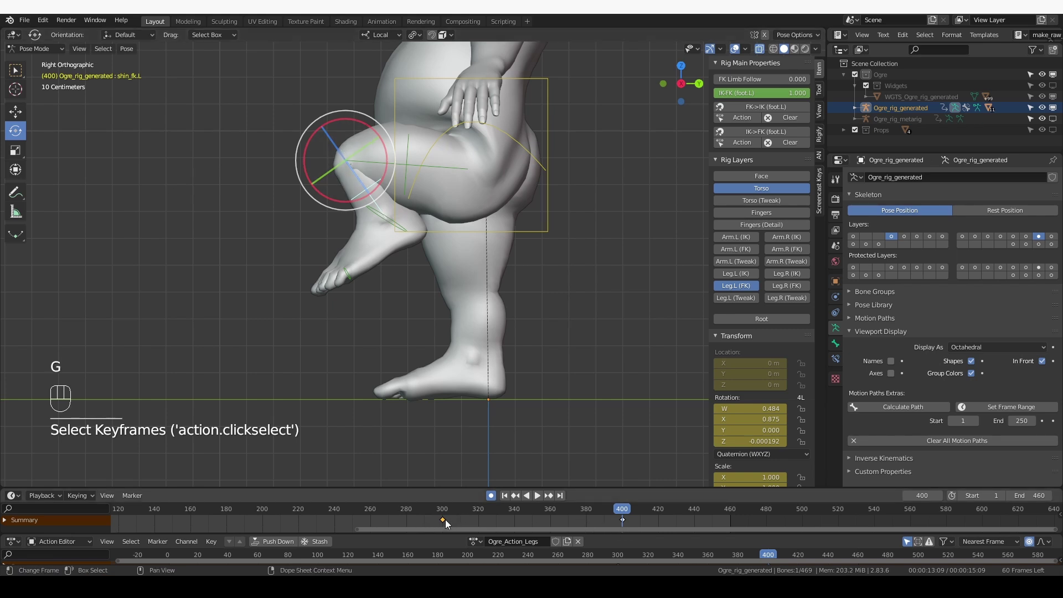
key(g)
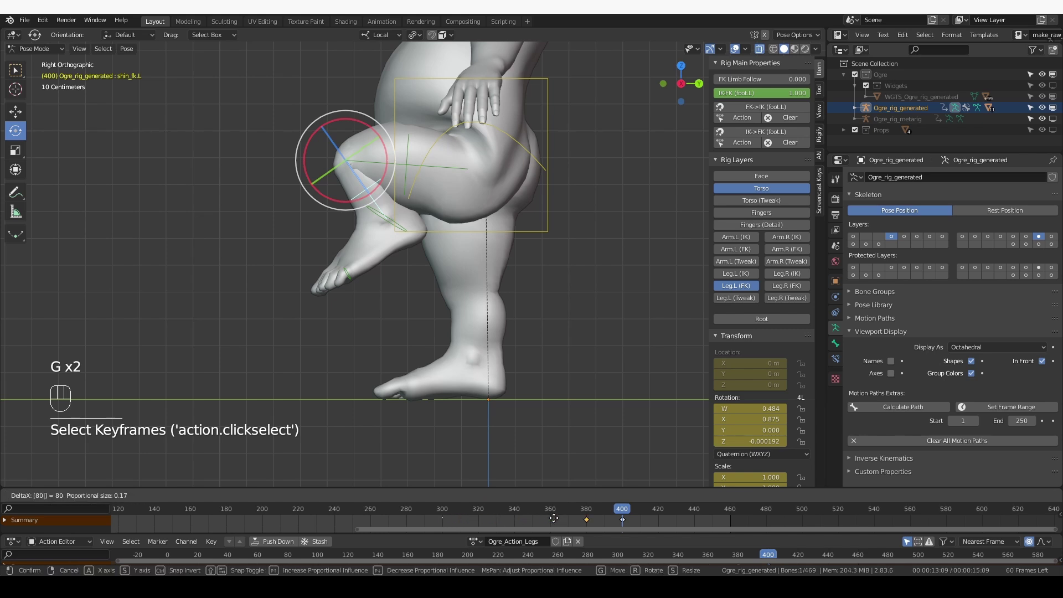
click(554, 517)
drag(588, 509, 622, 517)
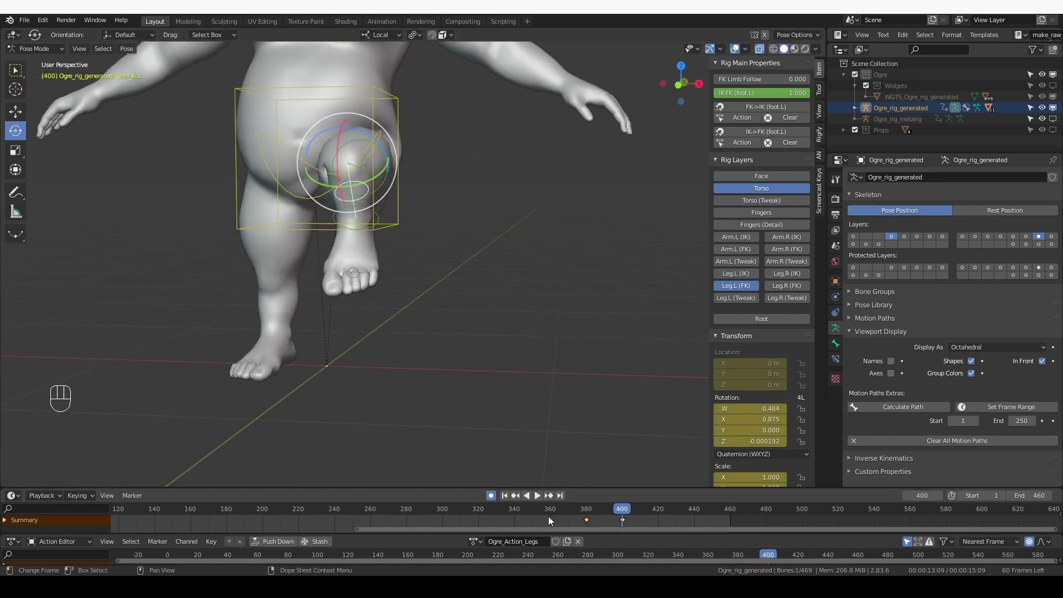
Step: At frame 420, select the left thigh FK control and rotate it so the raised leg swings inward across the body
click(659, 508)
key(Left)
middle_drag(446, 304, 456, 305)
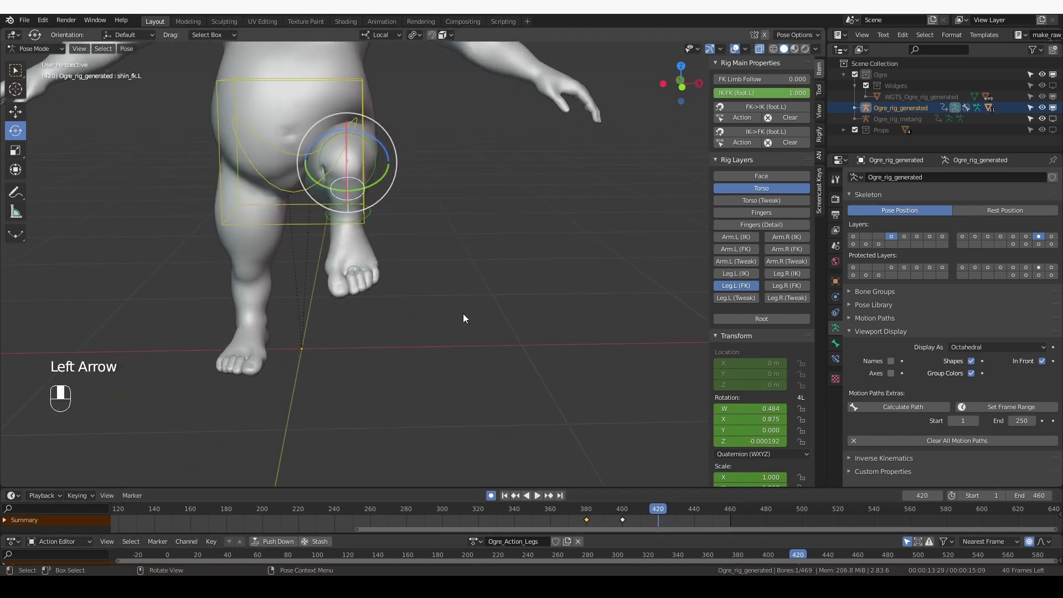
click(385, 171)
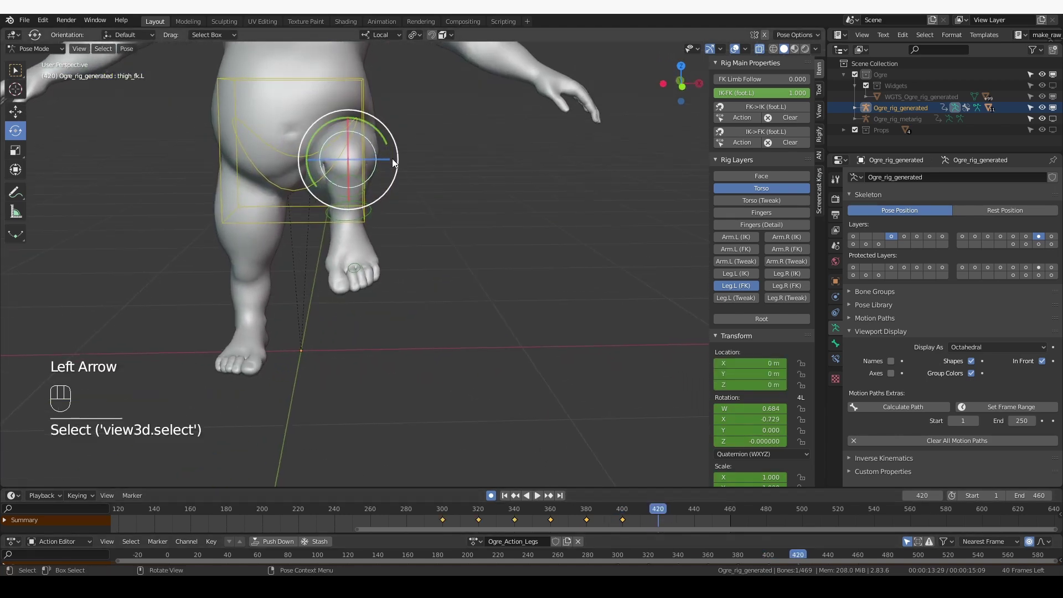
drag(392, 158, 357, 167)
middle_drag(357, 167, 331, 255)
key(r)
click(384, 177)
middle_drag(433, 363, 539, 426)
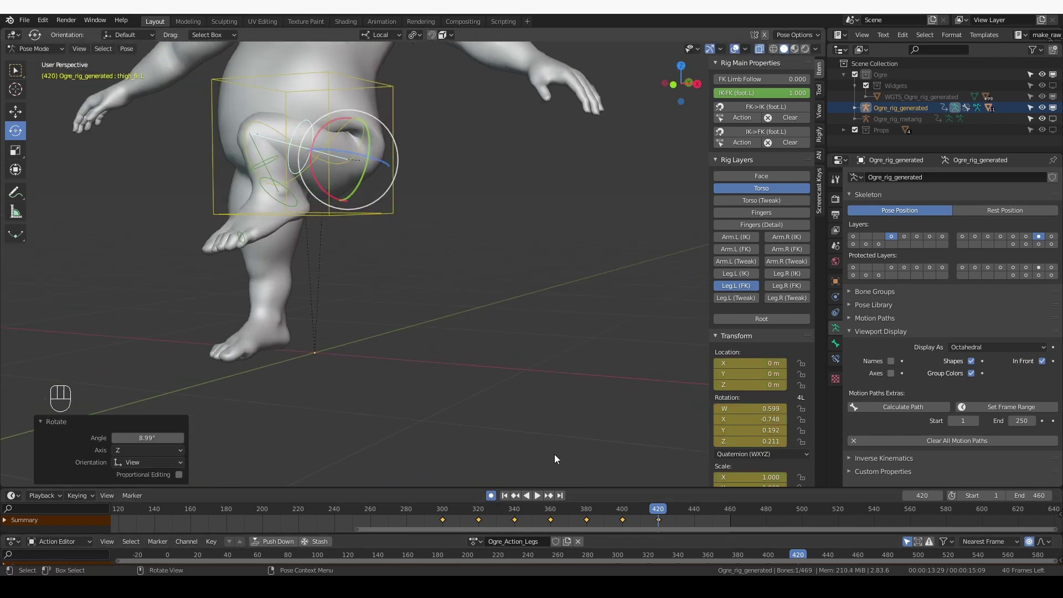
Step: At frame 440, rotate the left thigh FK control about -55° in top view to swing the leg outward, and refine its angle
click(695, 509)
key(KP_7)
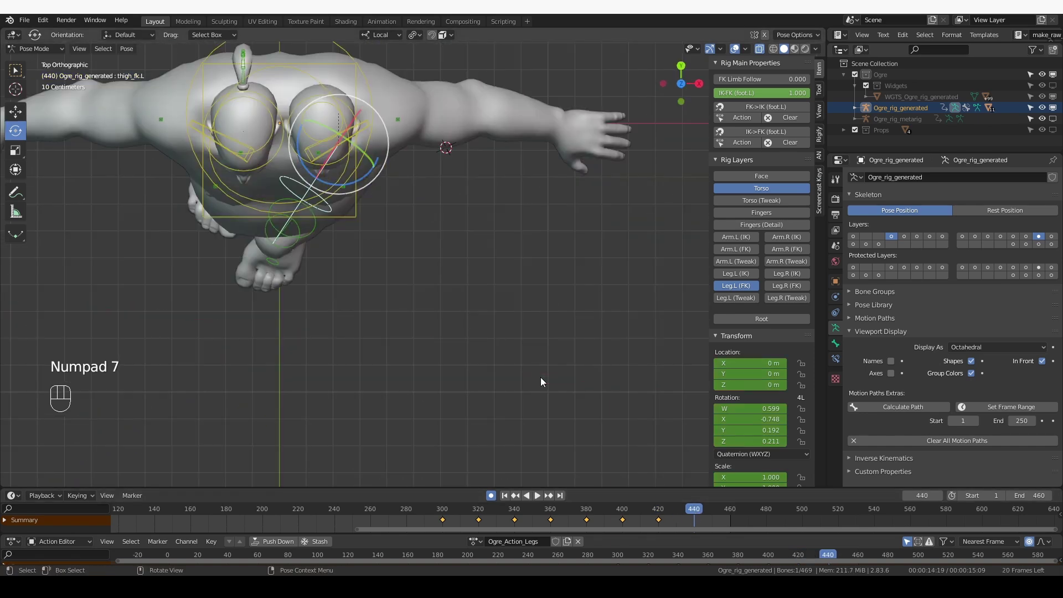
key(r)
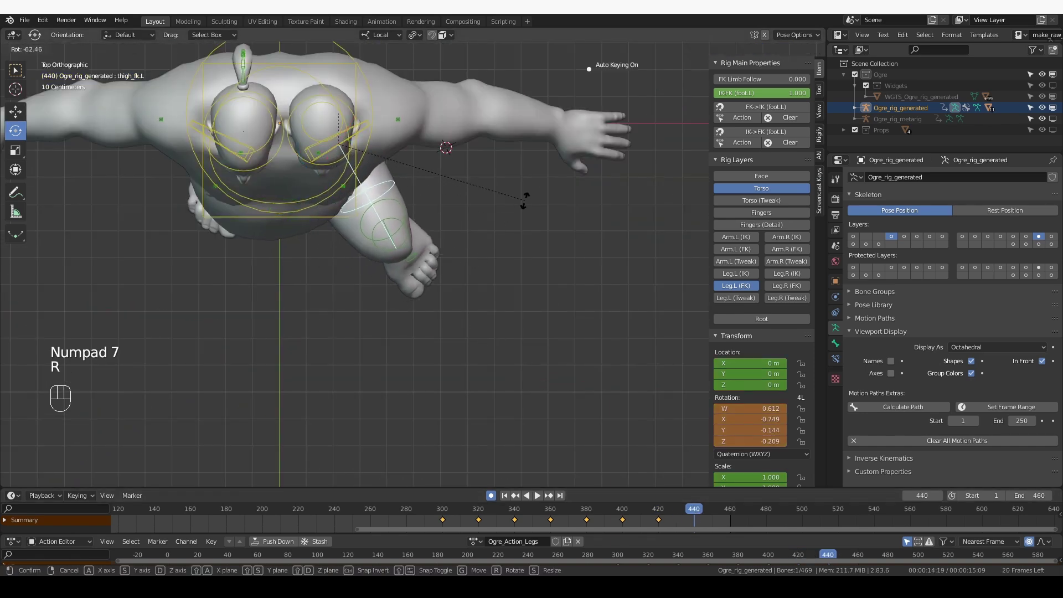
right_click(491, 225)
key(r)
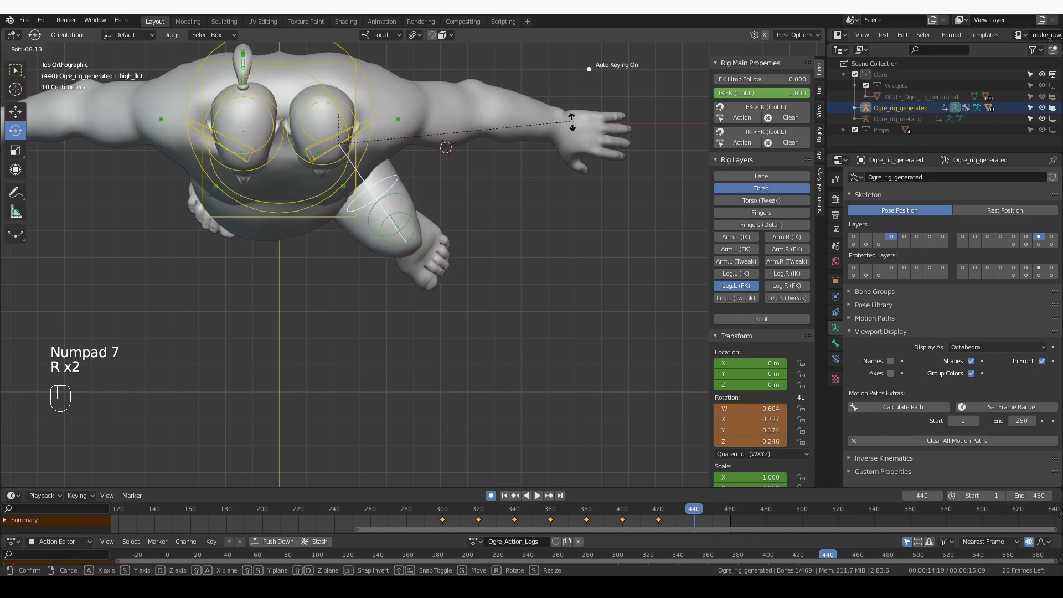
click(543, 157)
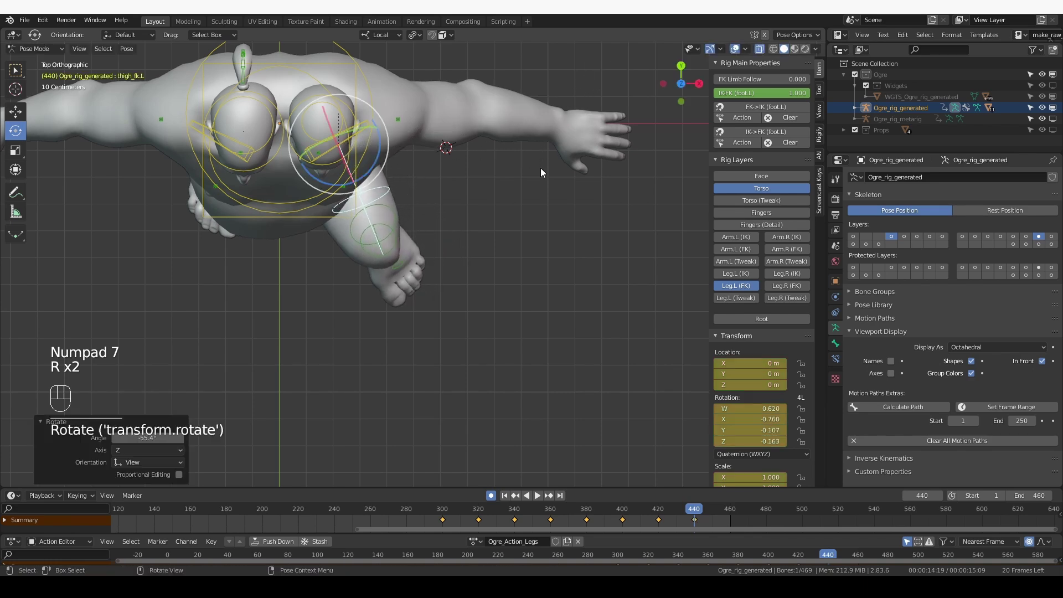
middle_drag(540, 168, 495, 285)
key(r)
Step: At frame 460, rotate the left thigh FK control about -69° in top view so the leg points out sideways
key(r)
click(558, 223)
drag(694, 511, 730, 510)
middle_drag(489, 327, 473, 376)
key(KP_7)
key(r)
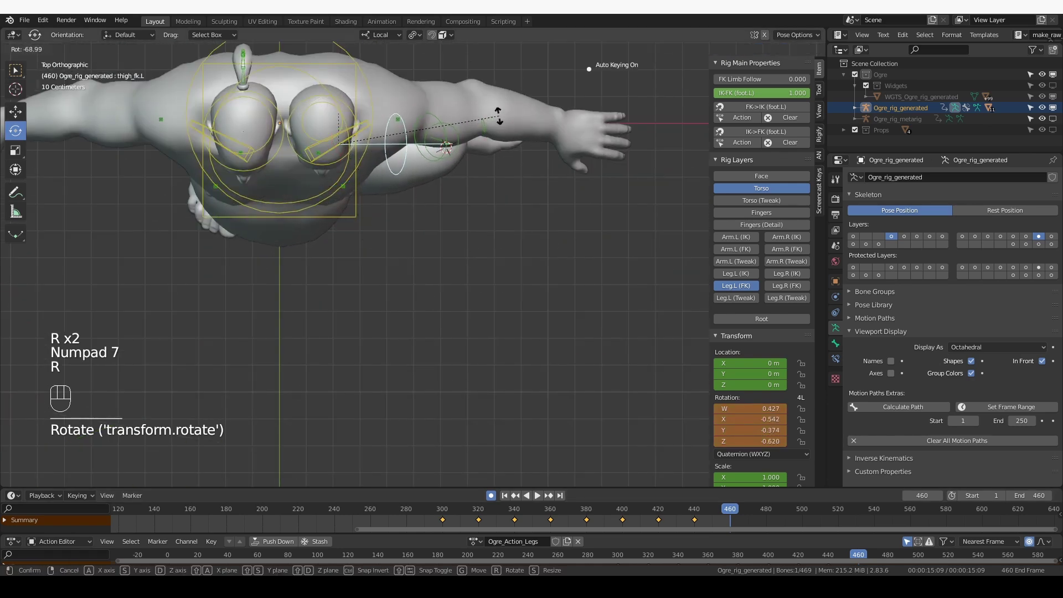
click(498, 115)
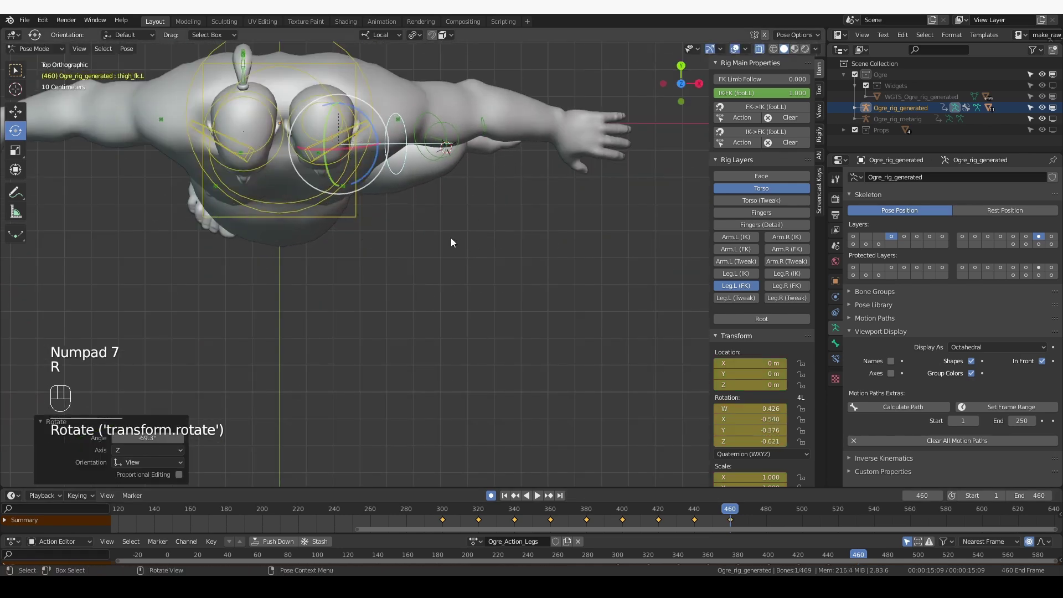
Step: Adjust the left thigh FK control at frame 460 by rotating it about 7° in the right side view
middle_drag(440, 244, 353, 147)
key(KP_3)
key(KP_Enter)
key(r)
key(r)
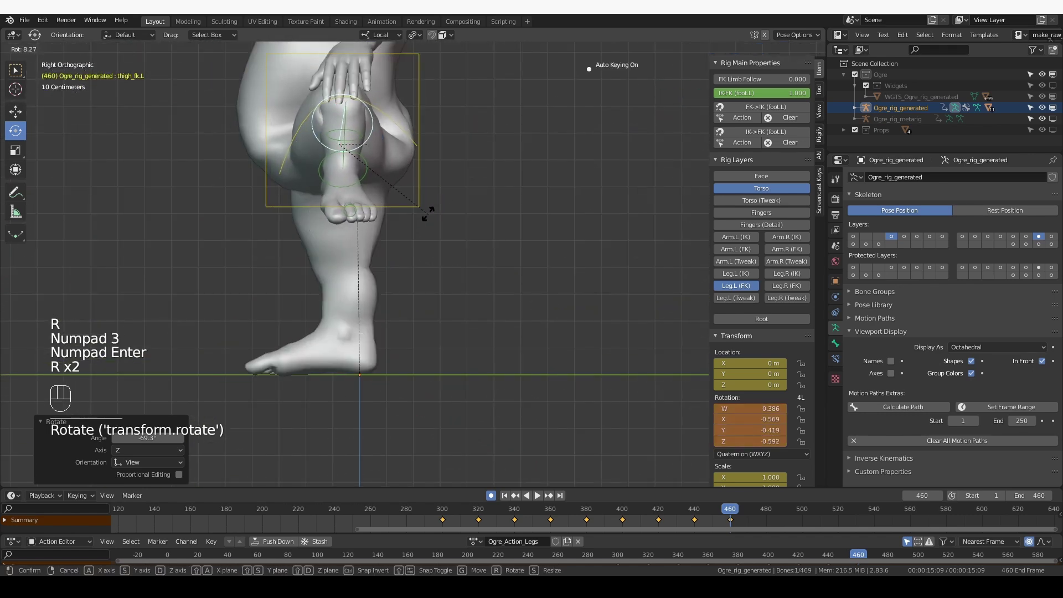
key(r)
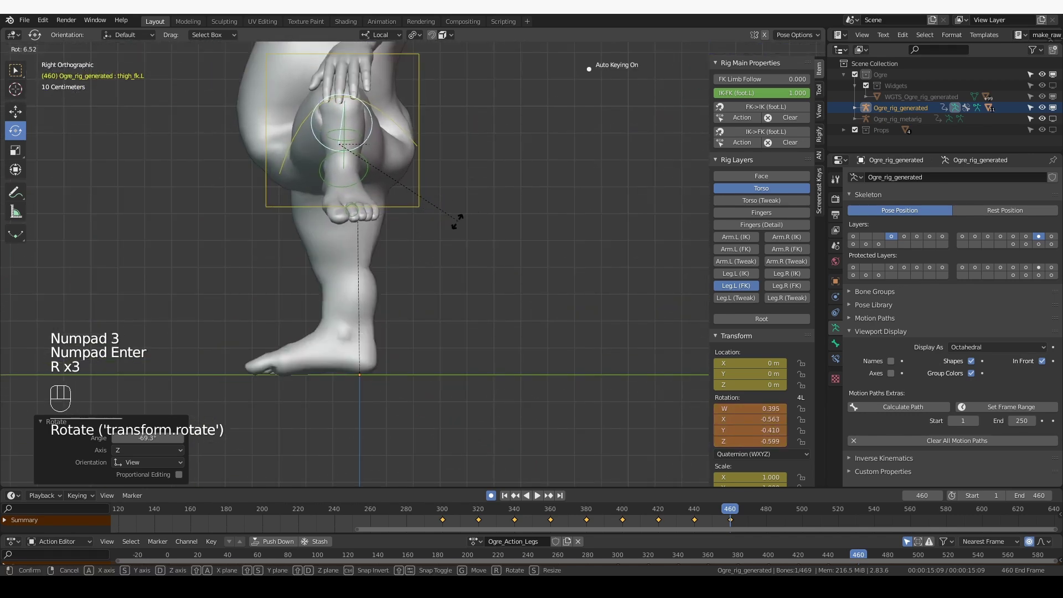
click(458, 222)
middle_drag(457, 223, 439, 257)
scroll(438, 256, down, 2)
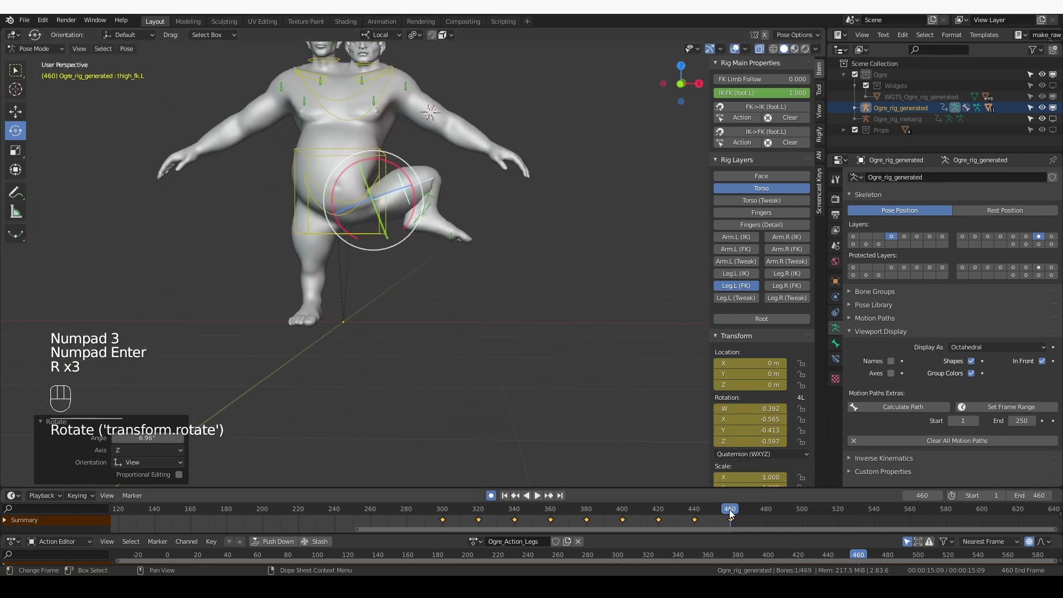
Step: Return to frame 0, hide the viewport overlays and play the leg action to review the deformations
drag(730, 513, 671, 514)
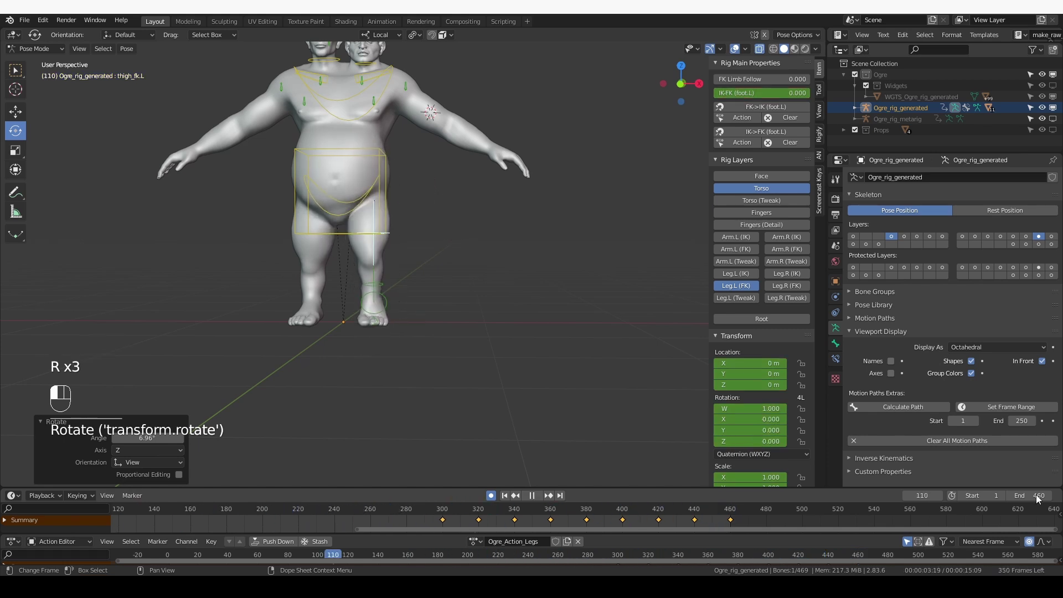
drag(882, 494, 880, 495)
middle_drag(173, 526, 285, 522)
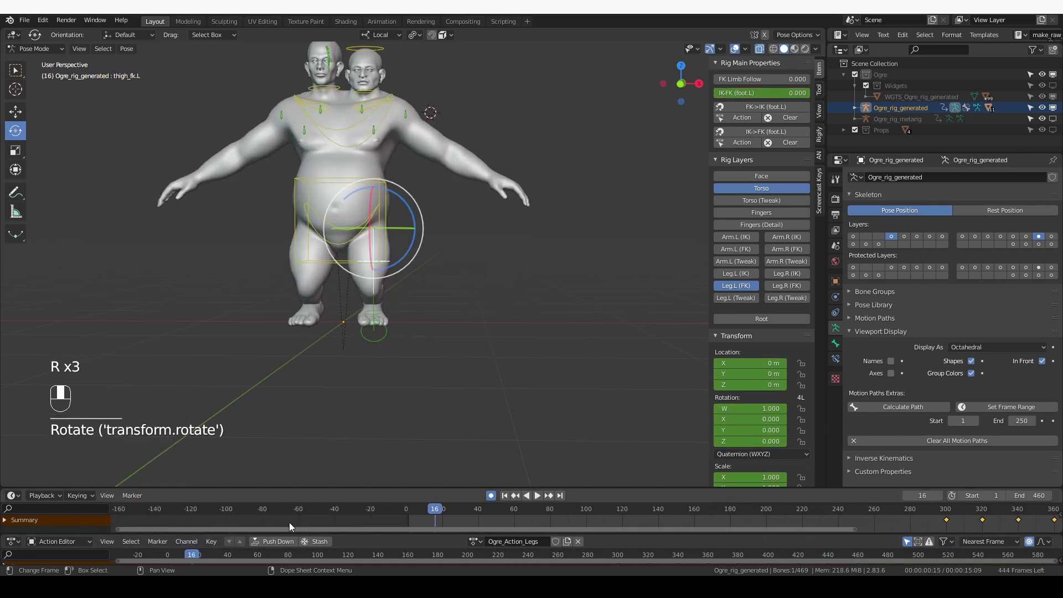
drag(440, 514, 411, 515)
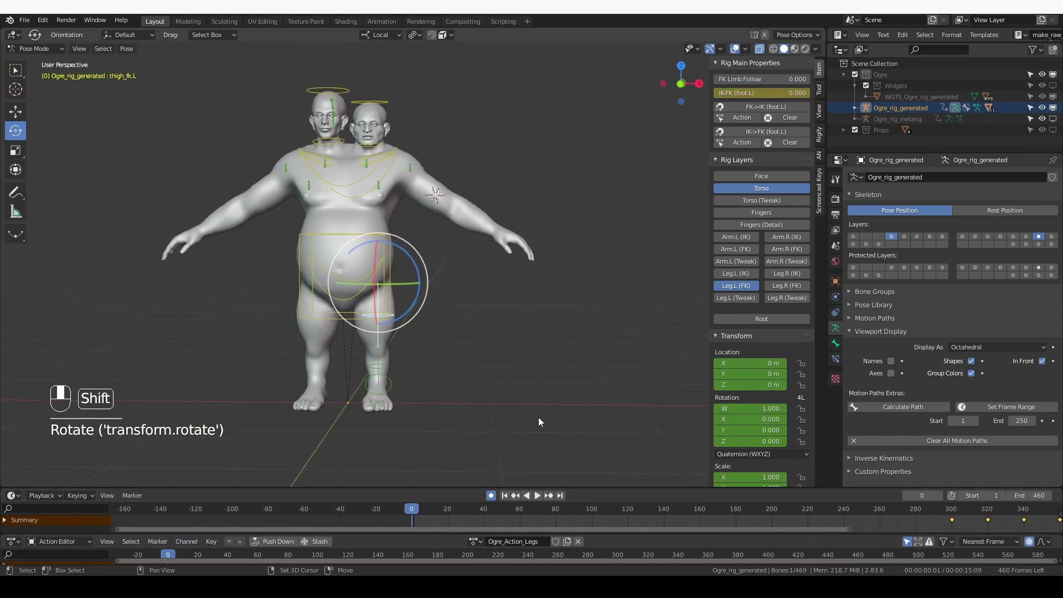
click(737, 48)
key(shift+space)
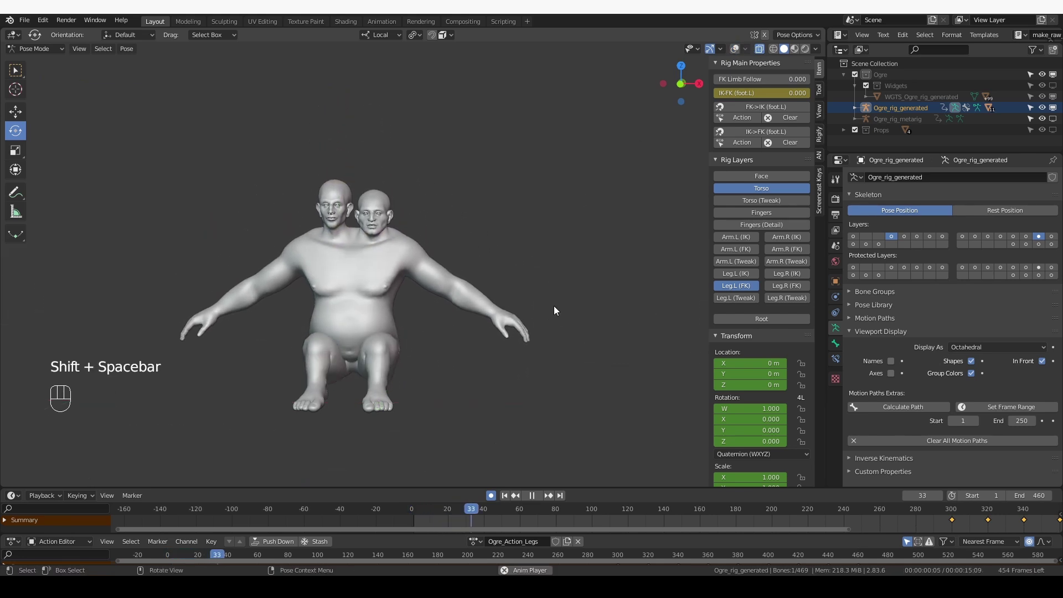
middle_drag(554, 305, 485, 339)
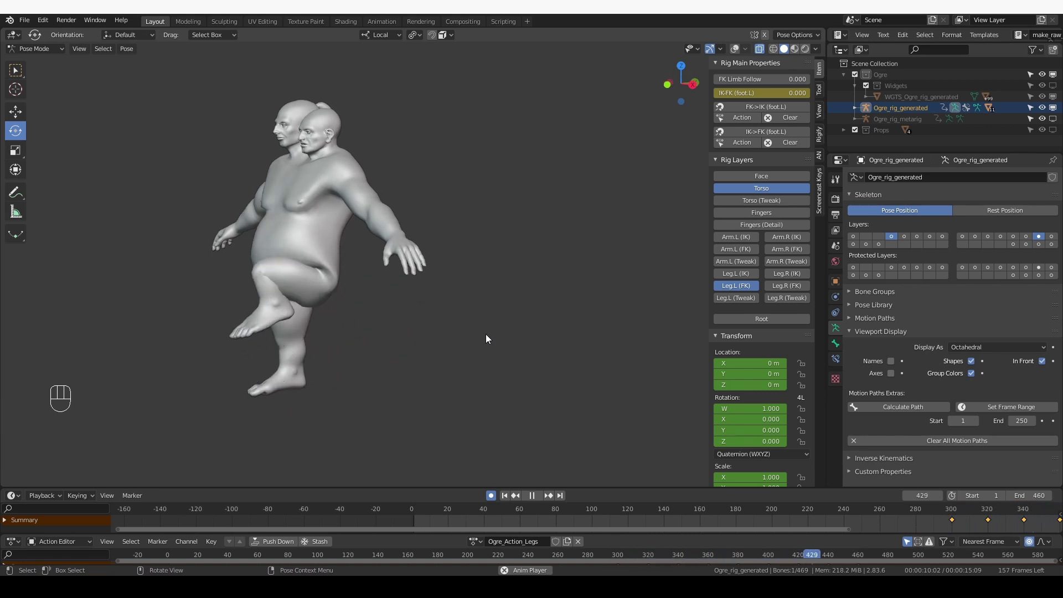
key(shift+space)
Step: Scrub from the squat near frame 31 to the backward leg swing near frame 357 and examine the hip and buttock deformation
mouse_move(447, 507)
mouse_down()
mouse_move(481, 507)
mouse_move(468, 507)
mouse_up()
middle_drag(452, 429, 306, 347)
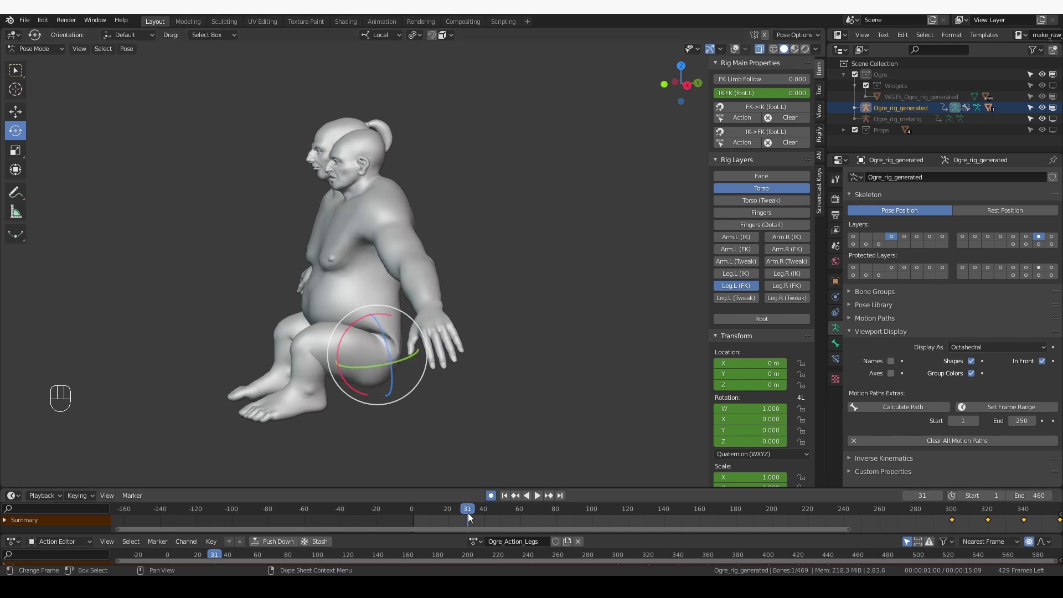
key(shift+space)
drag(507, 511, 742, 507)
key(space)
middle_drag(520, 460, 664, 449)
middle_drag(785, 522, 553, 522)
drag(553, 523, 822, 514)
middle_drag(531, 421, 331, 161)
middle_drag(317, 213, 343, 168)
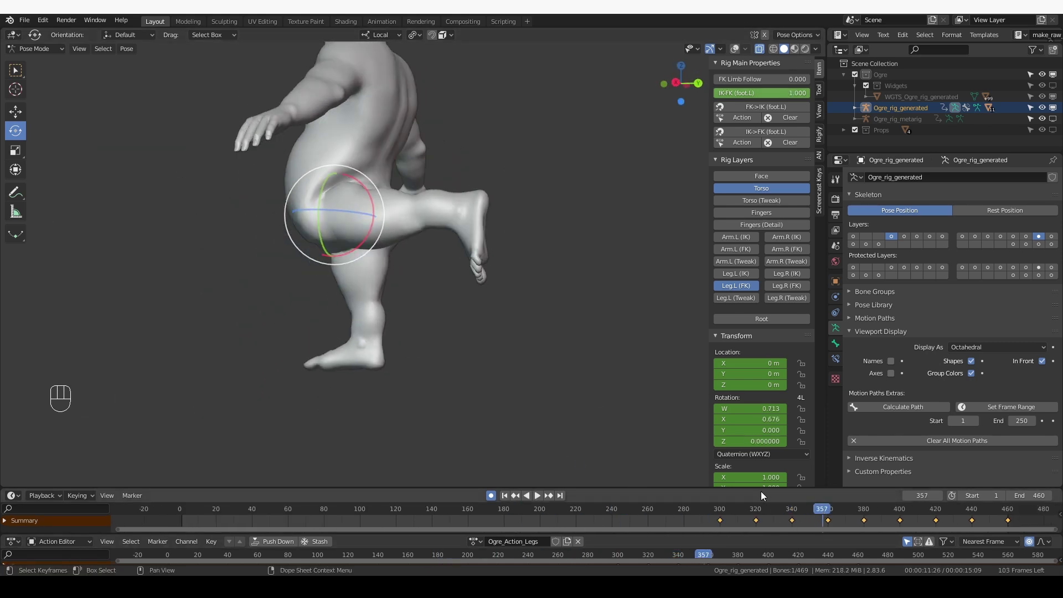
Step: Switch to the box select tool and examine the hip deformation through the forward, inward and outward thigh poses up to frame 454
drag(824, 510, 889, 509)
middle_drag(609, 377, 396, 329)
middle_drag(333, 188, 317, 267)
middle_drag(310, 208, 74, 132)
click(16, 70)
drag(893, 508, 925, 508)
middle_drag(369, 332, 479, 332)
middle_drag(377, 211, 269, 244)
middle_drag(454, 260, 351, 254)
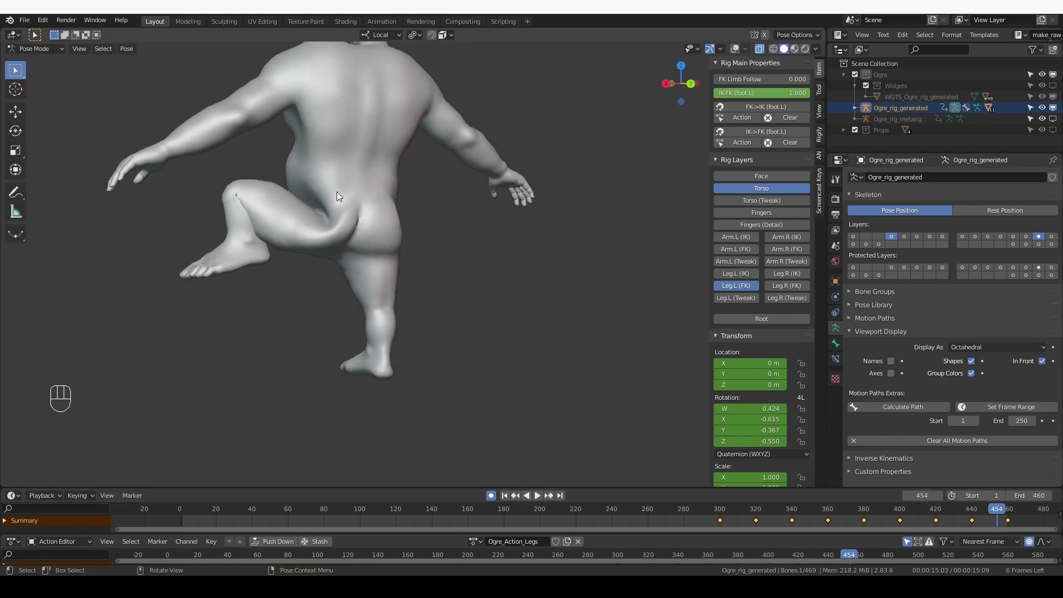
Step: Go back to frame 365 and inspect the backward leg swing's deformation from behind and from the side
drag(1012, 510, 838, 517)
key(space)
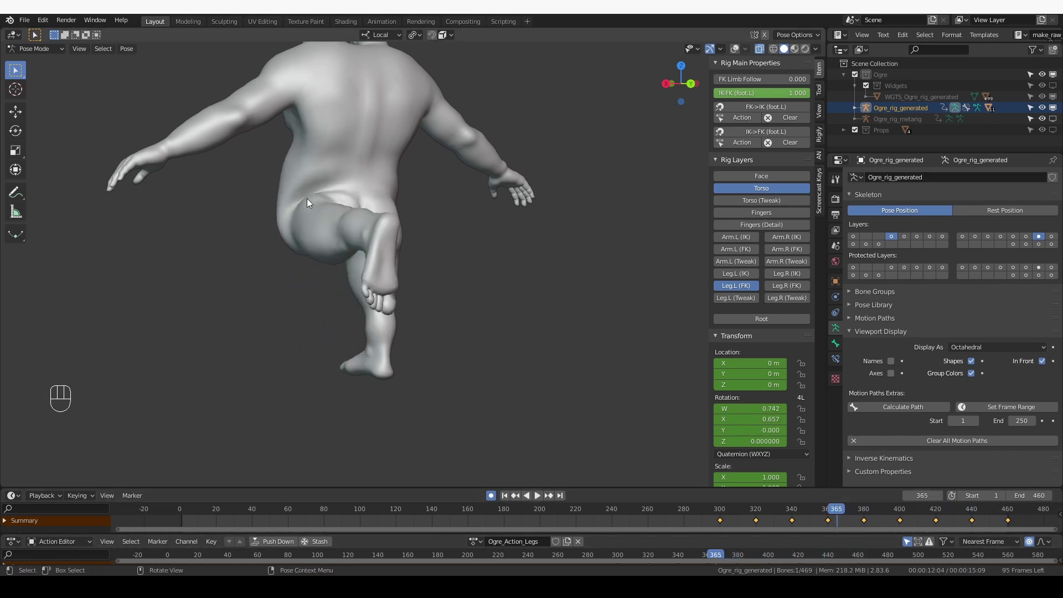
middle_drag(307, 198, 323, 199)
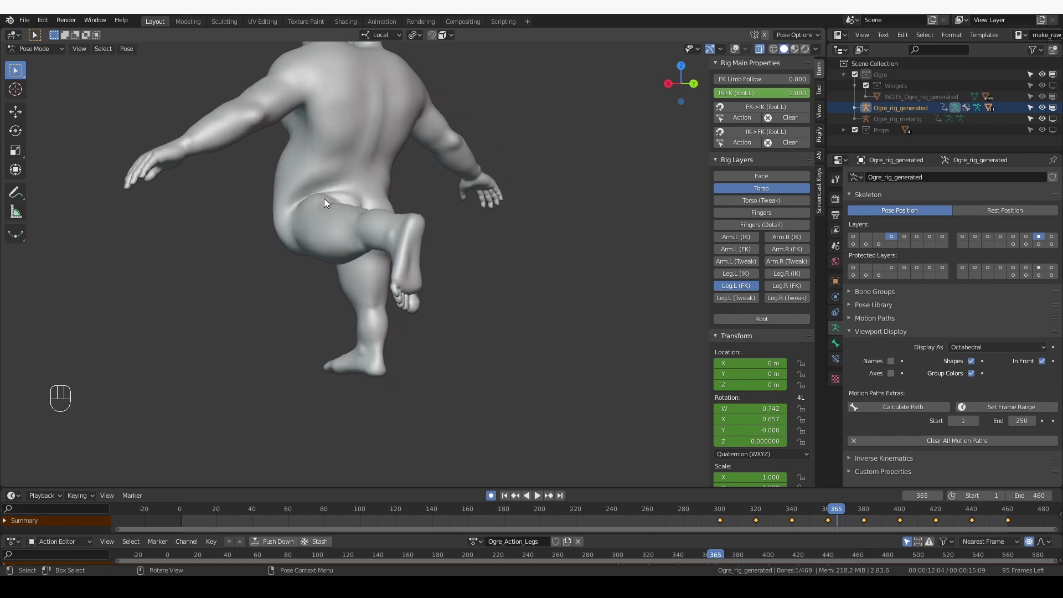
middle_drag(324, 198, 428, 280)
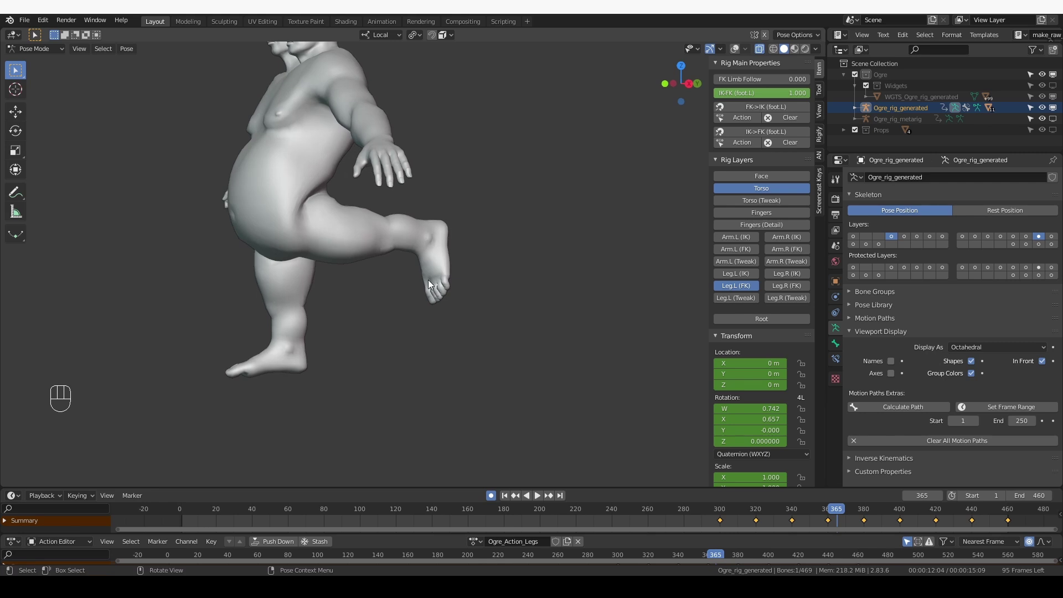